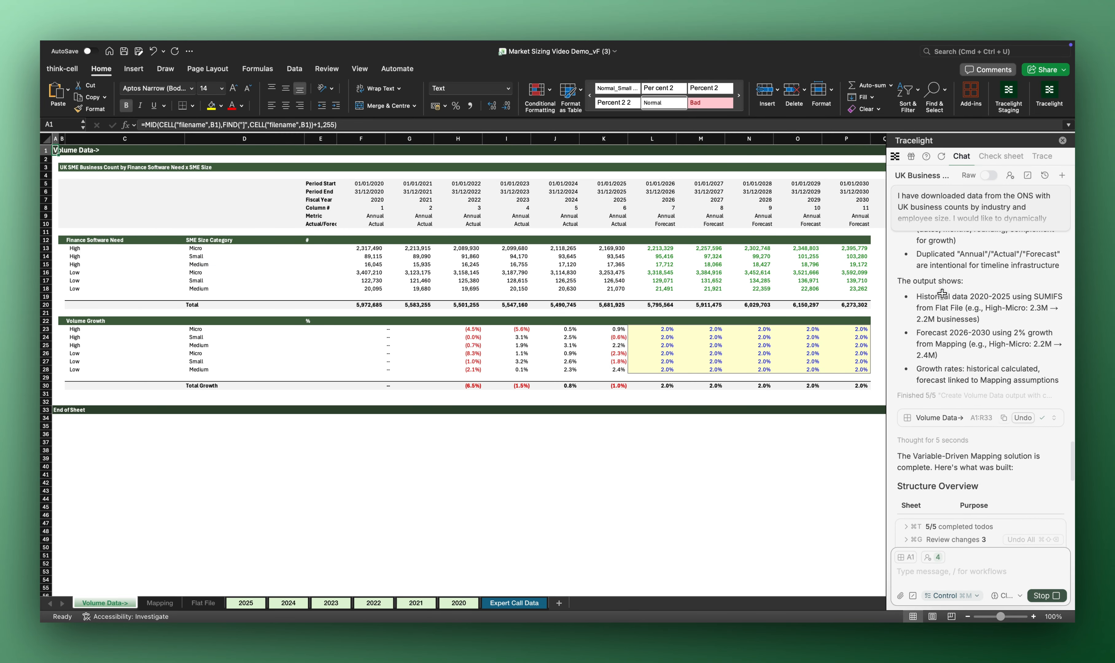
Step: Review the assistant's build summary and inspect the Industry Mapping and Size Band Mapping ranges it references
{"action": "scroll", "coordinate": [1019, 461], "scroll_direction": "down", "scroll_amount": 10}
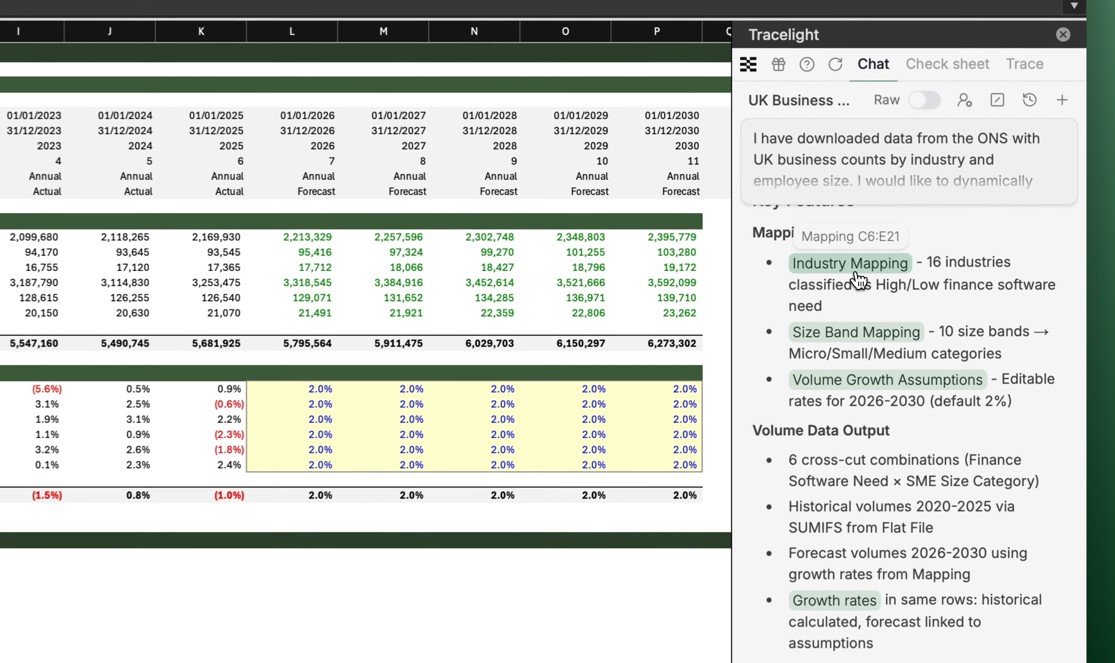
{"action": "left_click", "coordinate": [950, 263]}
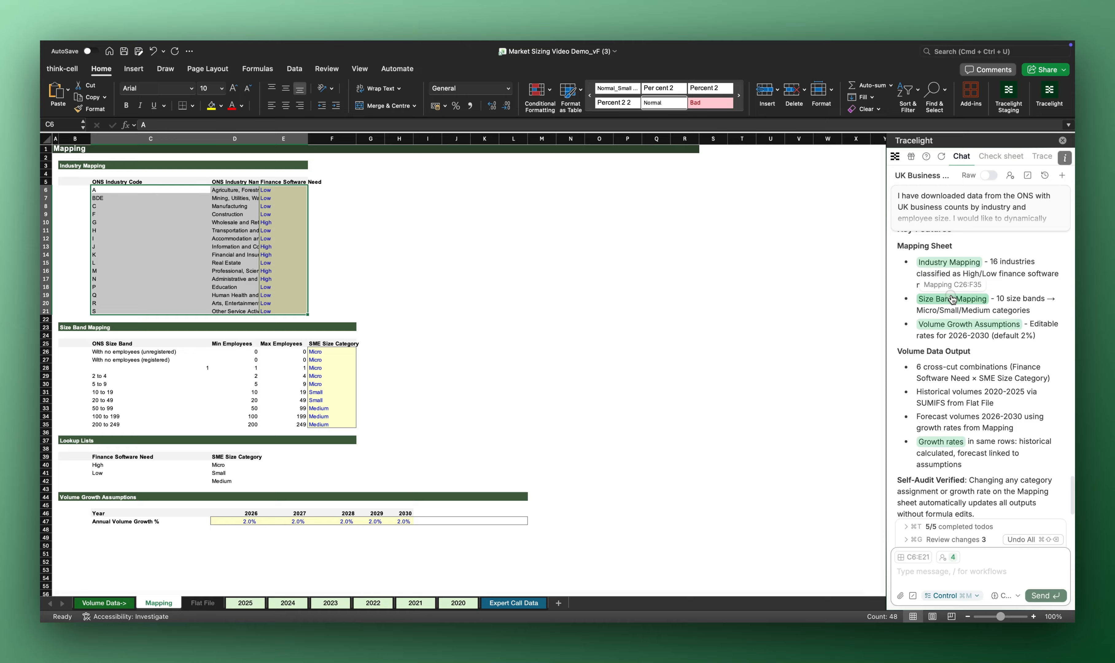
{"action": "left_click", "coordinate": [944, 301]}
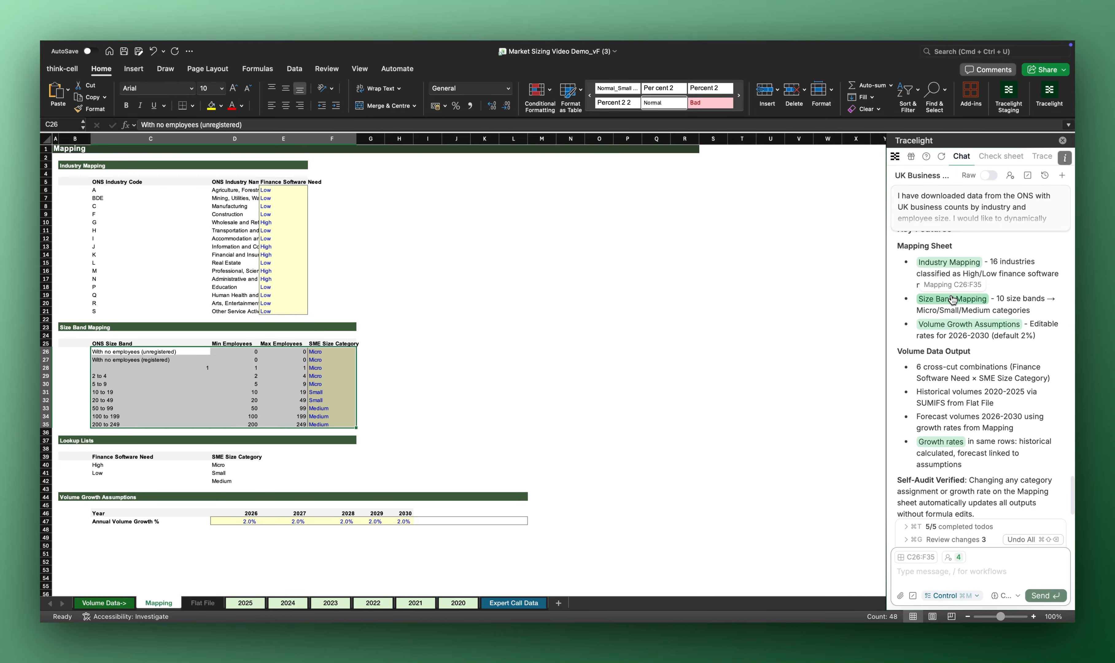
{"action": "left_click", "coordinate": [289, 236]}
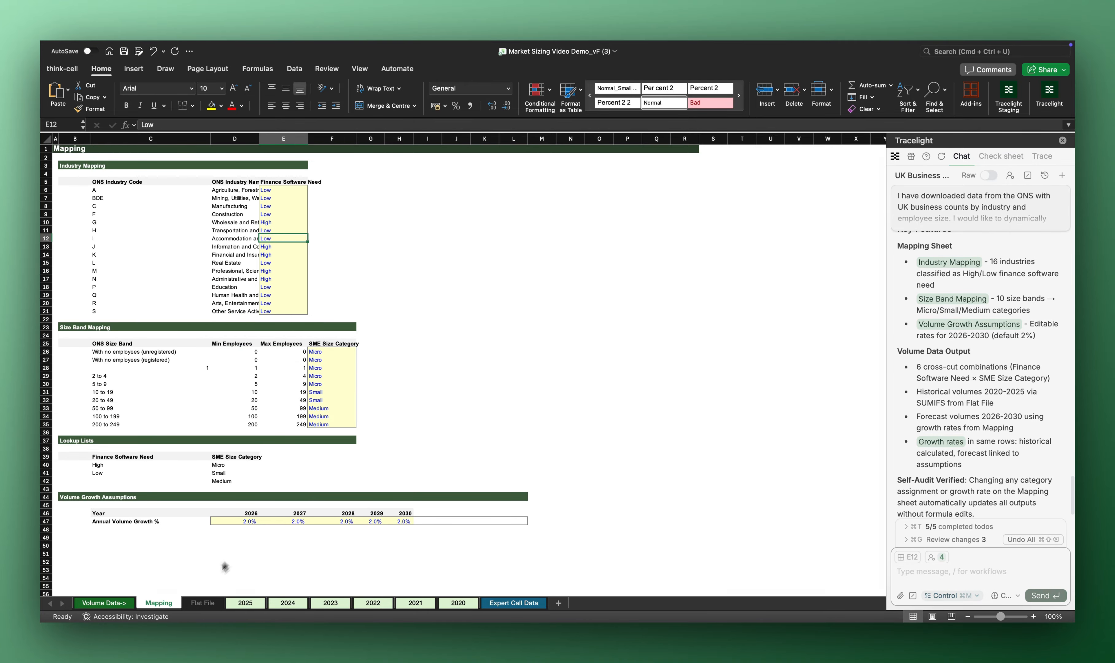
Step: Inspect the lookup formulas in the Finance Software Need and SME Size Category columns of the Flat File sheet
{"action": "left_click", "coordinate": [201, 604]}
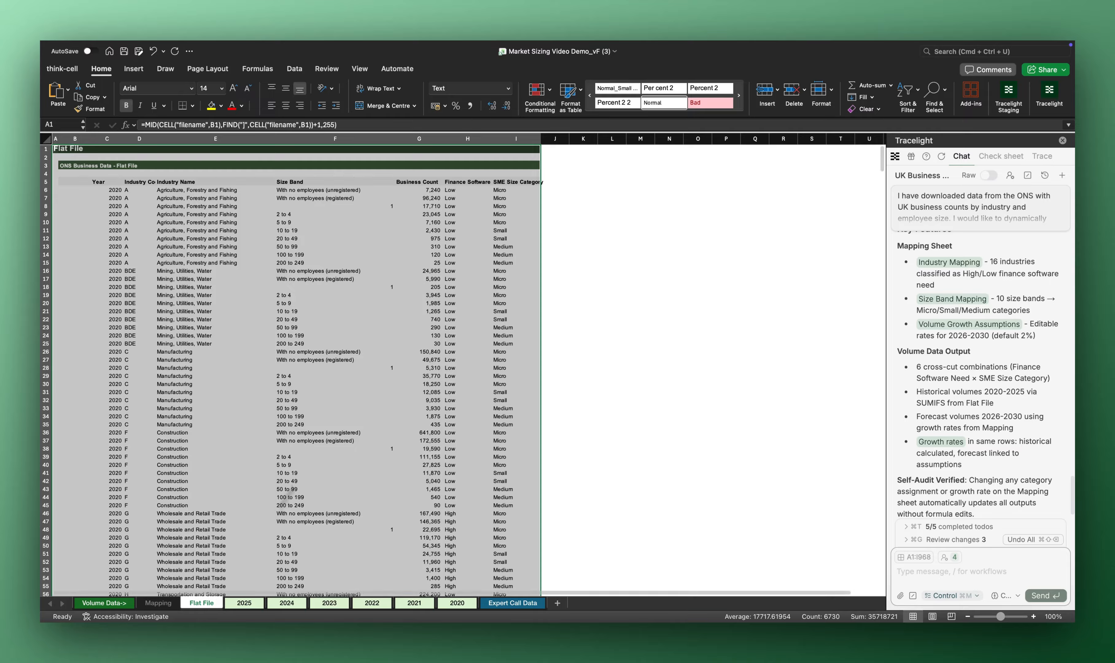
{"action": "left_click", "coordinate": [449, 198]}
{"action": "left_click", "coordinate": [345, 125]}
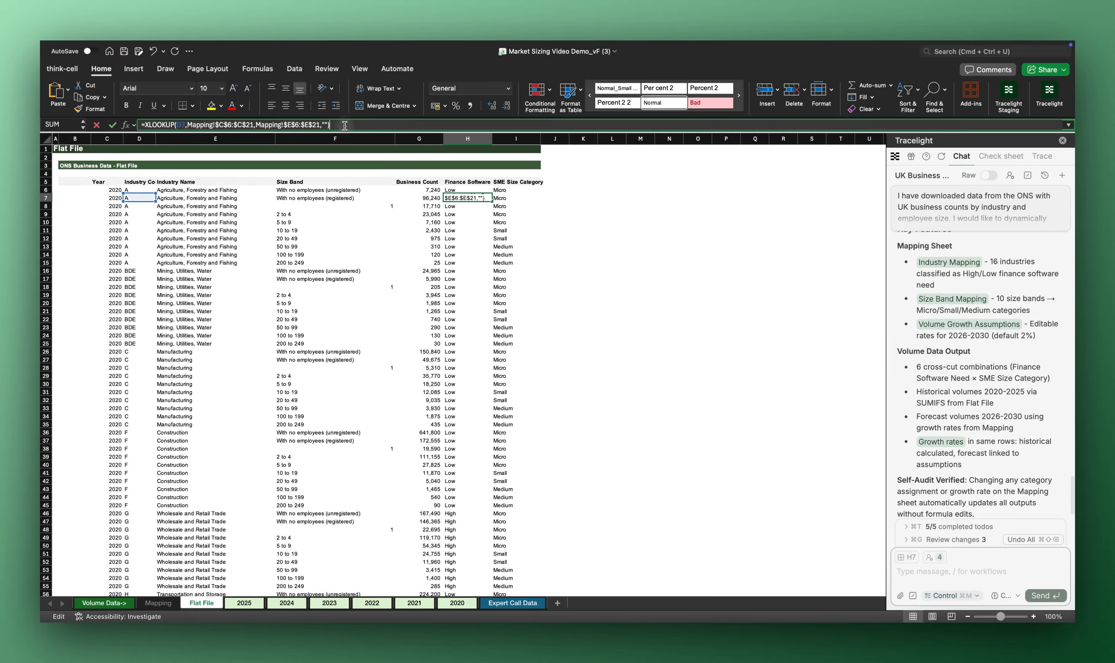
{"action": "key", "text": "Return"}
{"action": "left_click", "coordinate": [506, 201]}
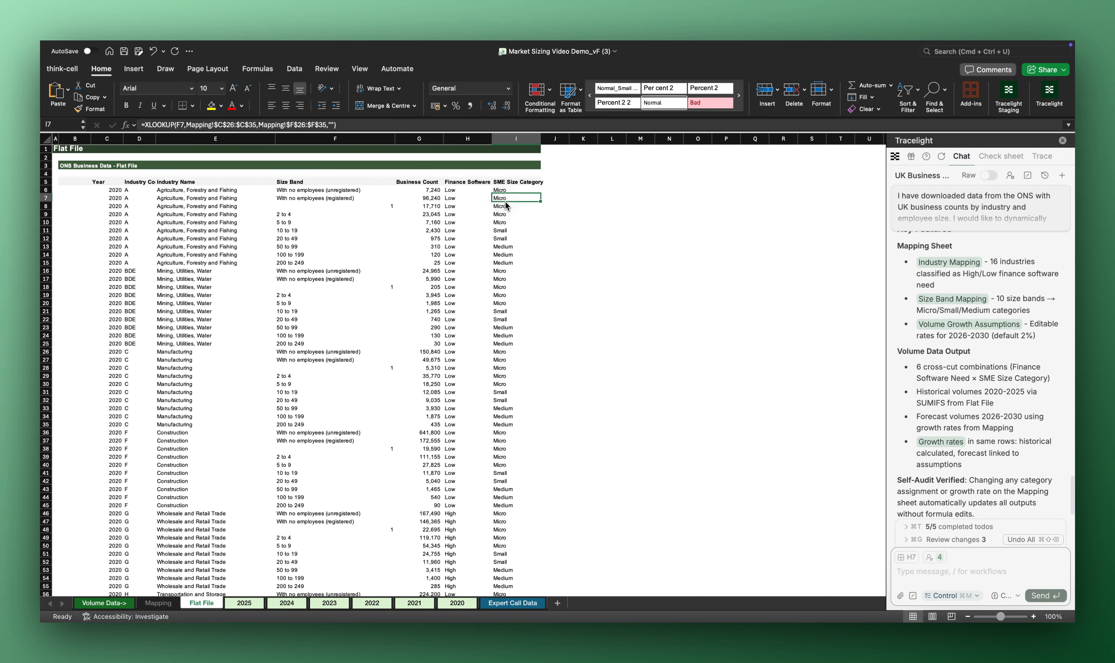
Step: From the Volume Data sheet, send Tracelight the prepared prompt to build an assumptions sheet and a model sheet, inviting structural questions
{"action": "key", "text": "ctrl+Page_Up"}
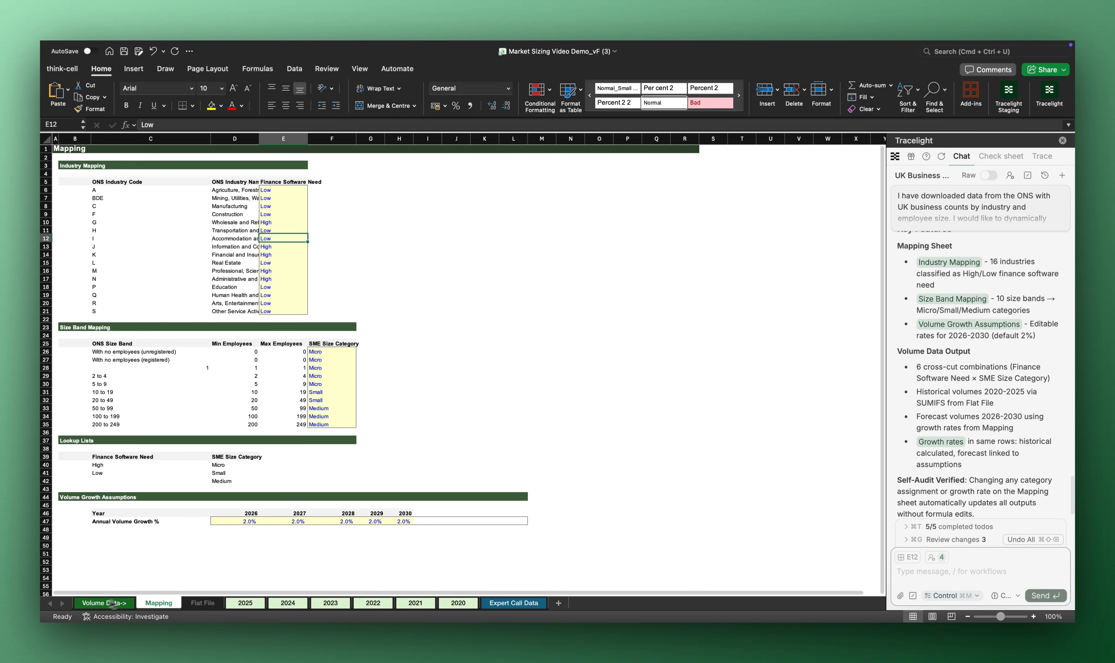
{"action": "key", "text": "ctrl+Page_Up"}
{"action": "key", "text": "super+Tab"}
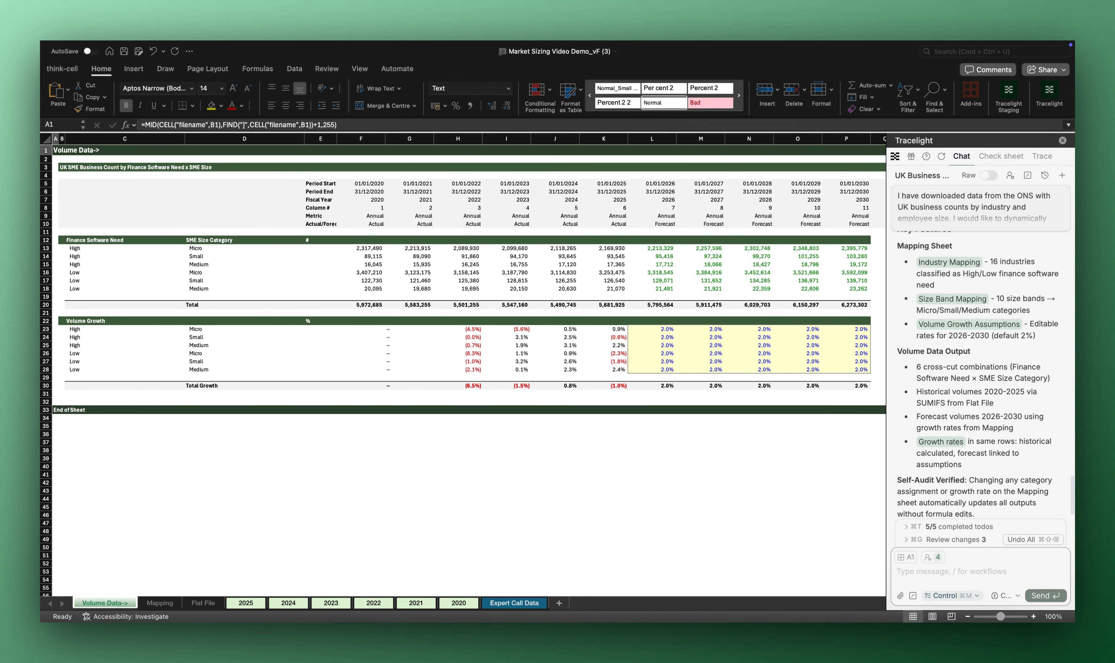
{"action": "left_click", "coordinate": [934, 576]}
{"action": "key", "text": "super+v"}
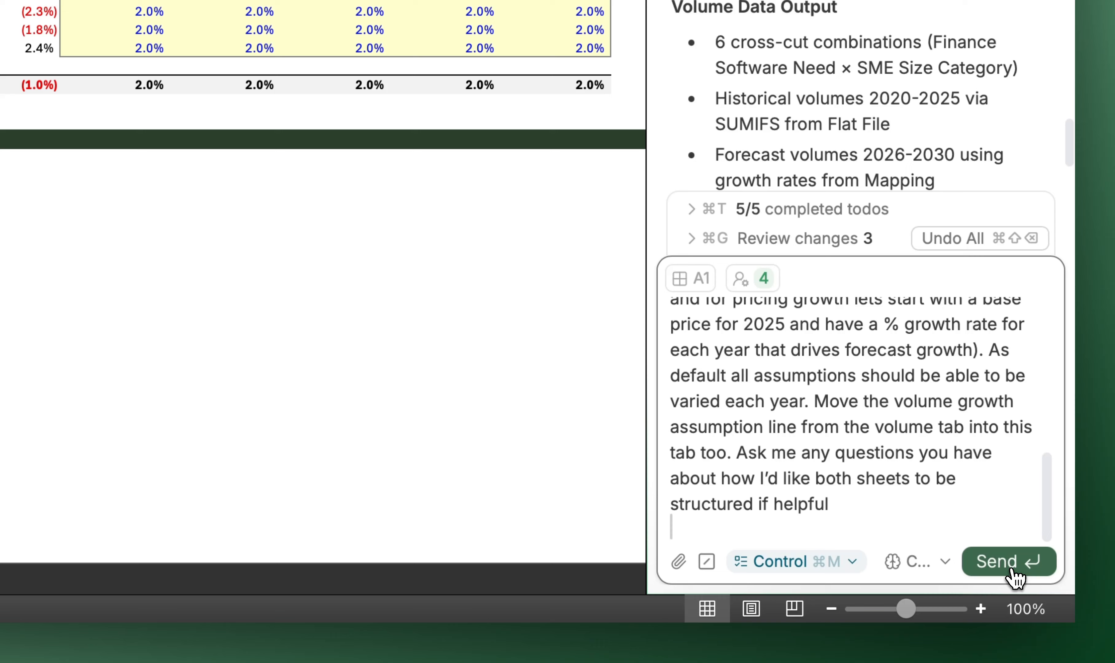
{"action": "key", "text": "BackSpace"}
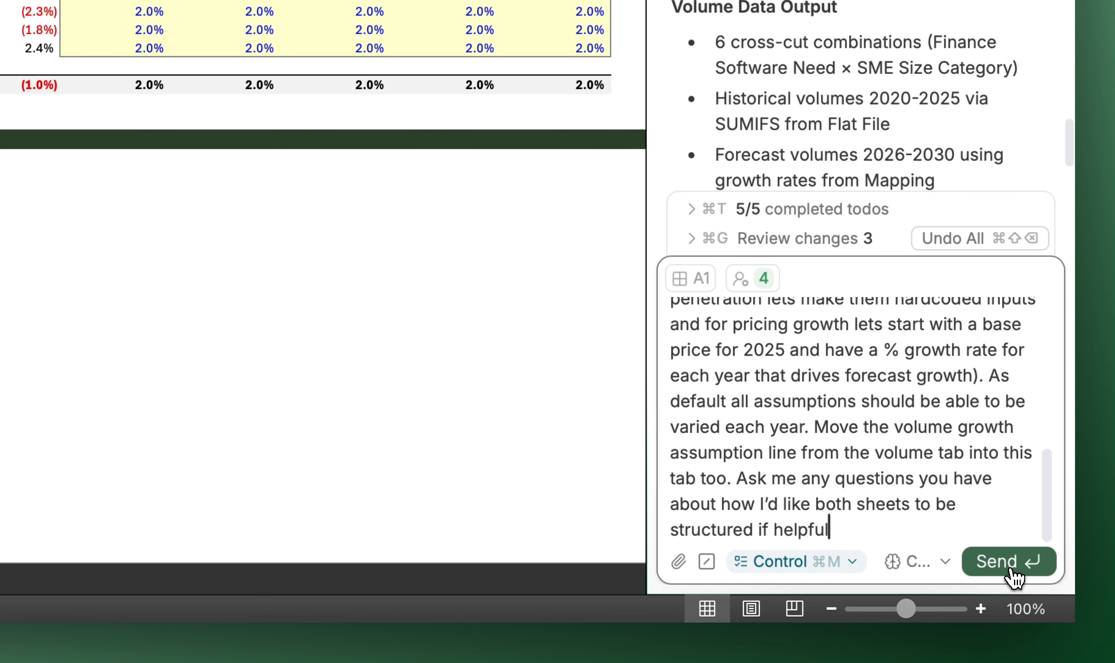
{"action": "left_click", "coordinate": [1002, 563]}
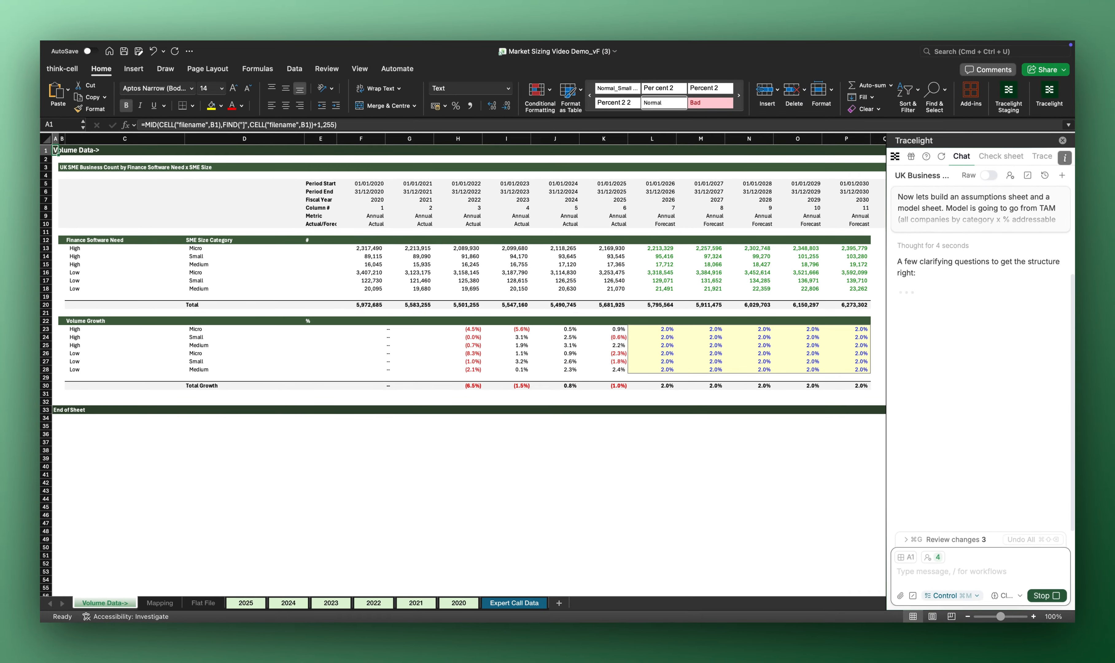
Step: Answer the clarifying questions with "Derived from avg contract length", "Forecast only 2025-2030" and "Split: Historical CAGR + Forecast CAGR", and continue
{"action": "scroll", "coordinate": [1043, 320], "scroll_direction": "up", "scroll_amount": 8}
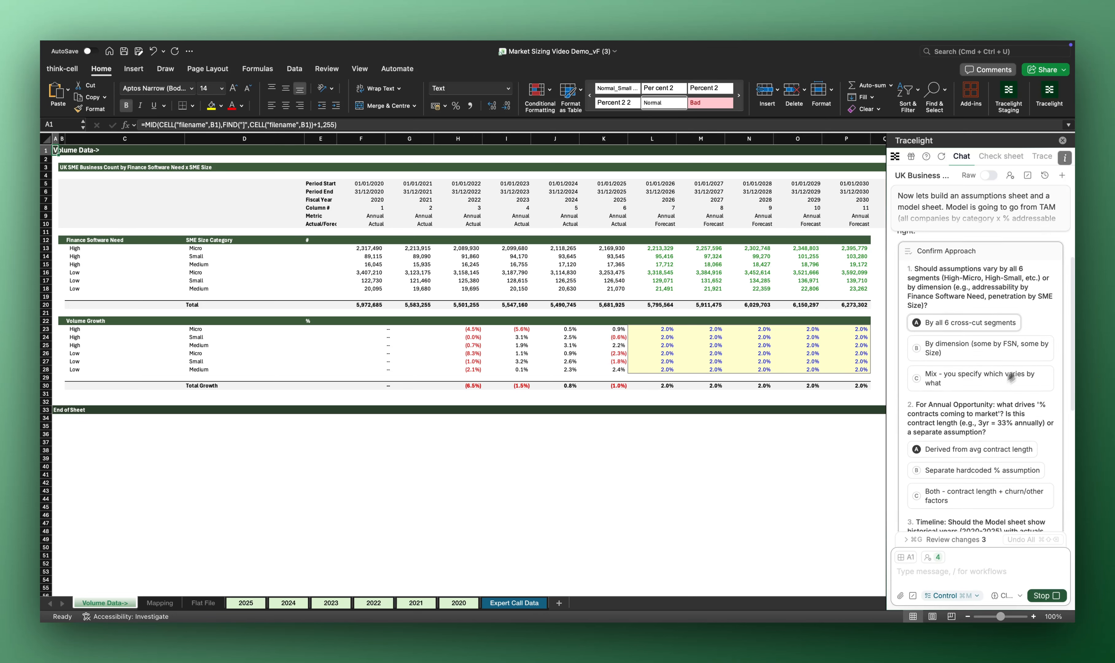
{"action": "scroll", "coordinate": [1043, 320], "scroll_direction": "down", "scroll_amount": 3}
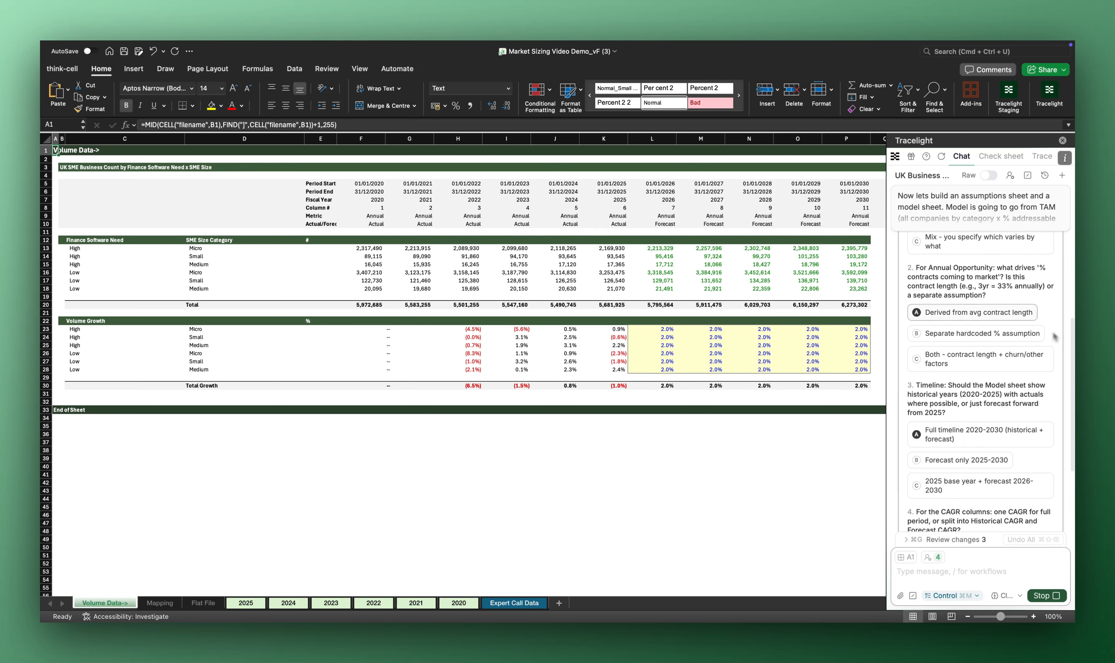
{"action": "left_click", "coordinate": [1014, 312]}
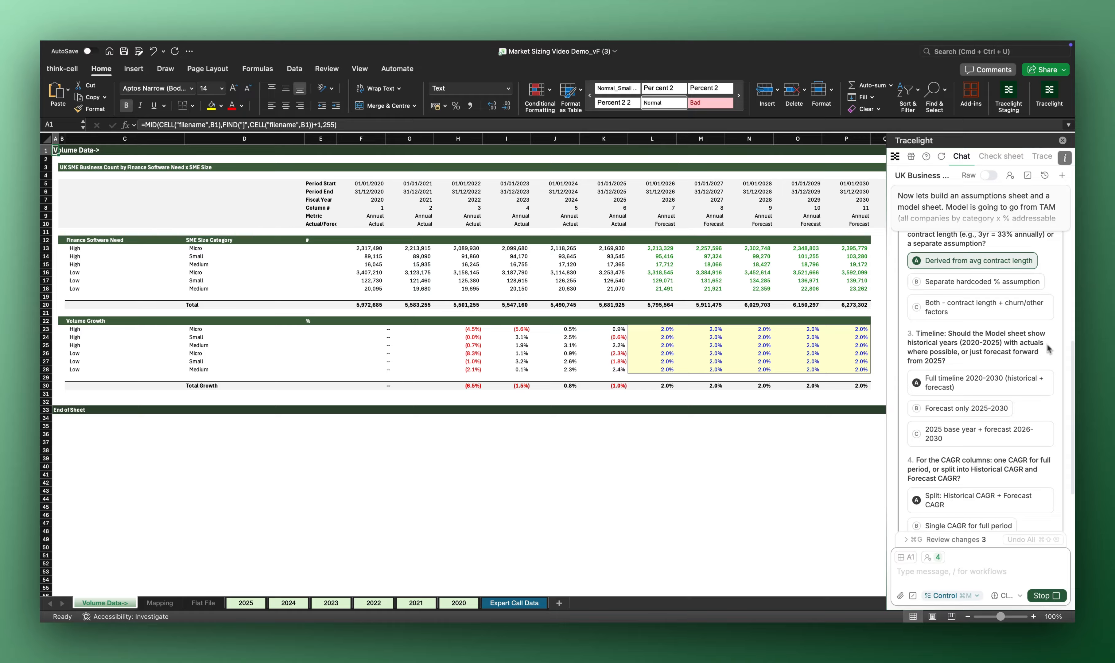
{"action": "left_click", "coordinate": [969, 408]}
{"action": "left_click", "coordinate": [1024, 430]}
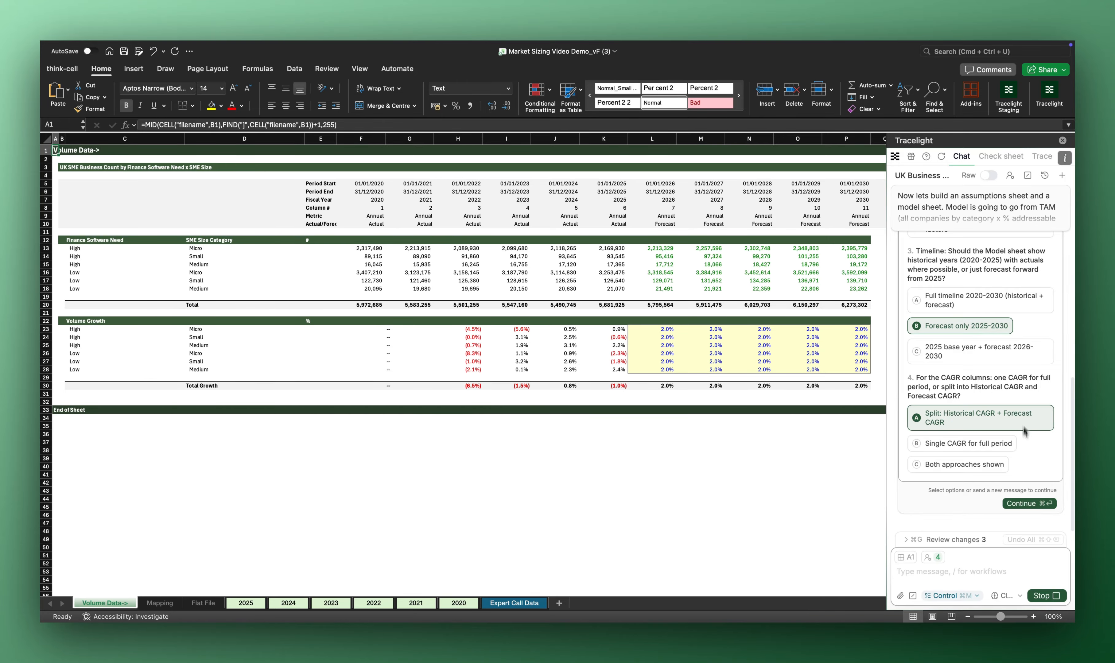
{"action": "left_click", "coordinate": [1037, 505]}
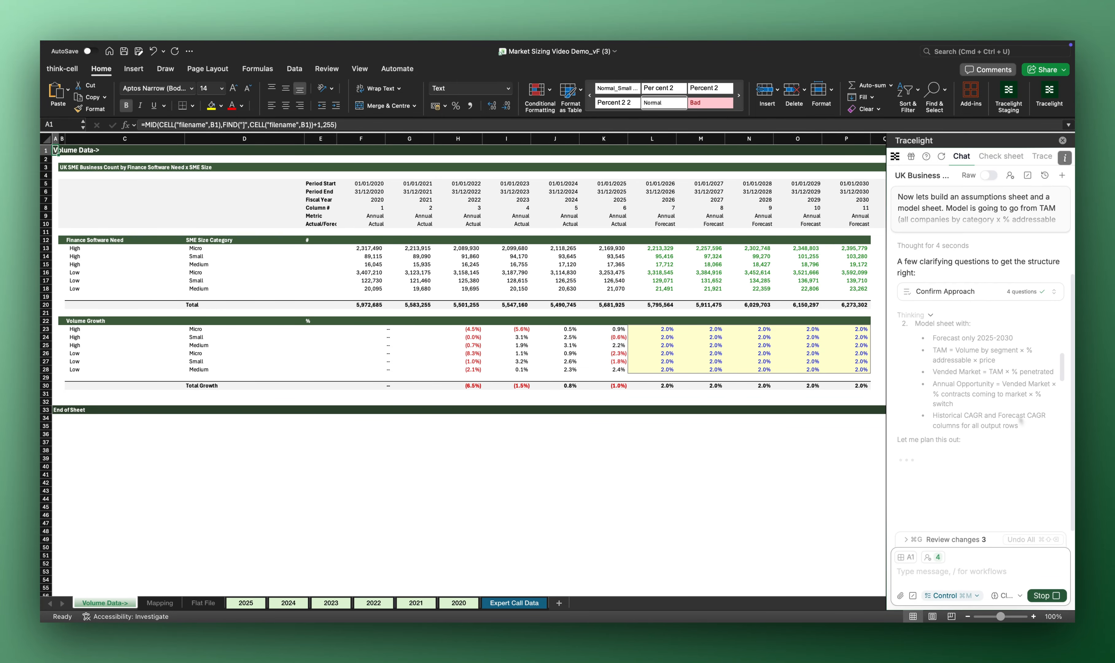
Step: Review the new Model sheet and the volume growth, addressability, penetration and pricing inputs on the Assumptions sheet
{"action": "left_click", "coordinate": [216, 603]}
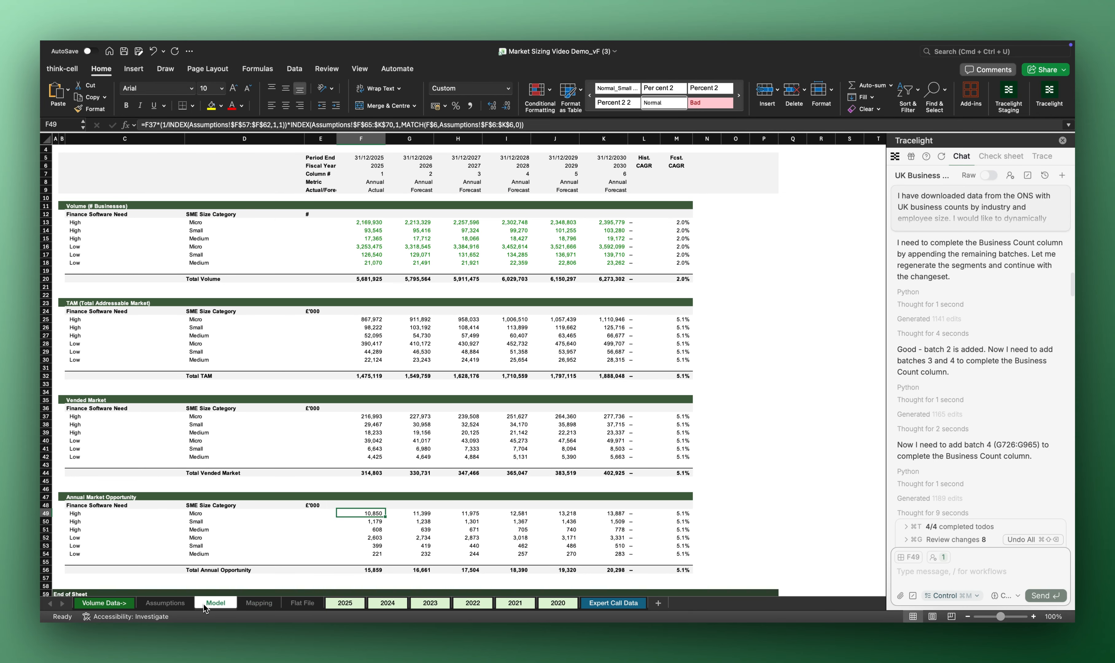
{"action": "left_click", "coordinate": [186, 603]}
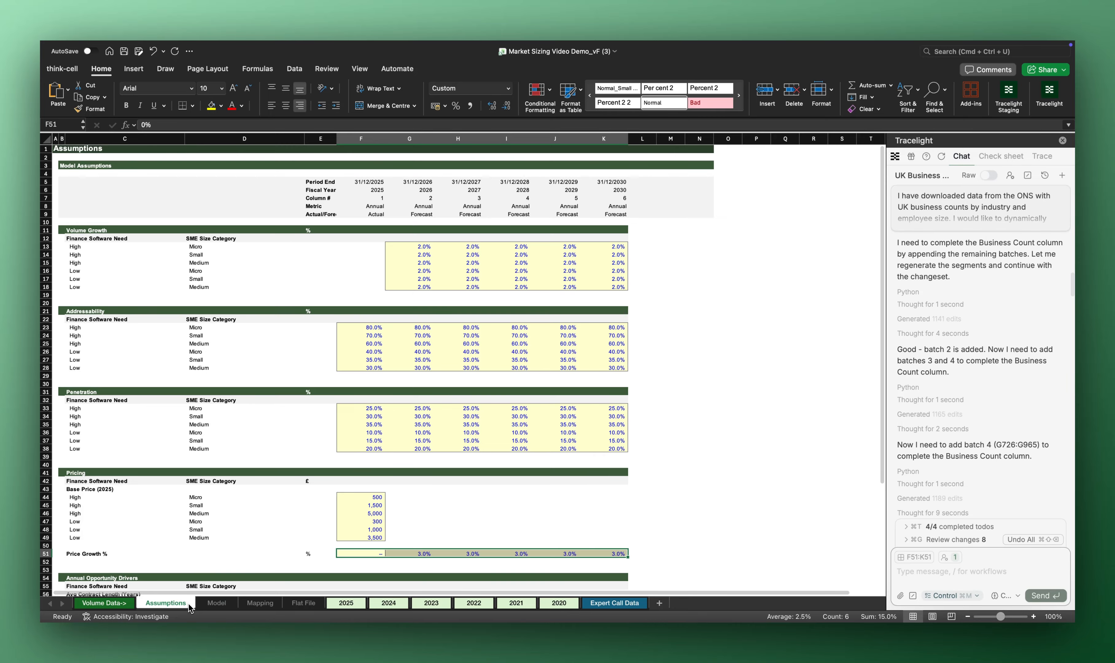
{"action": "left_click", "coordinate": [706, 506]}
{"action": "scroll", "coordinate": [707, 504], "scroll_direction": "down", "scroll_amount": 5}
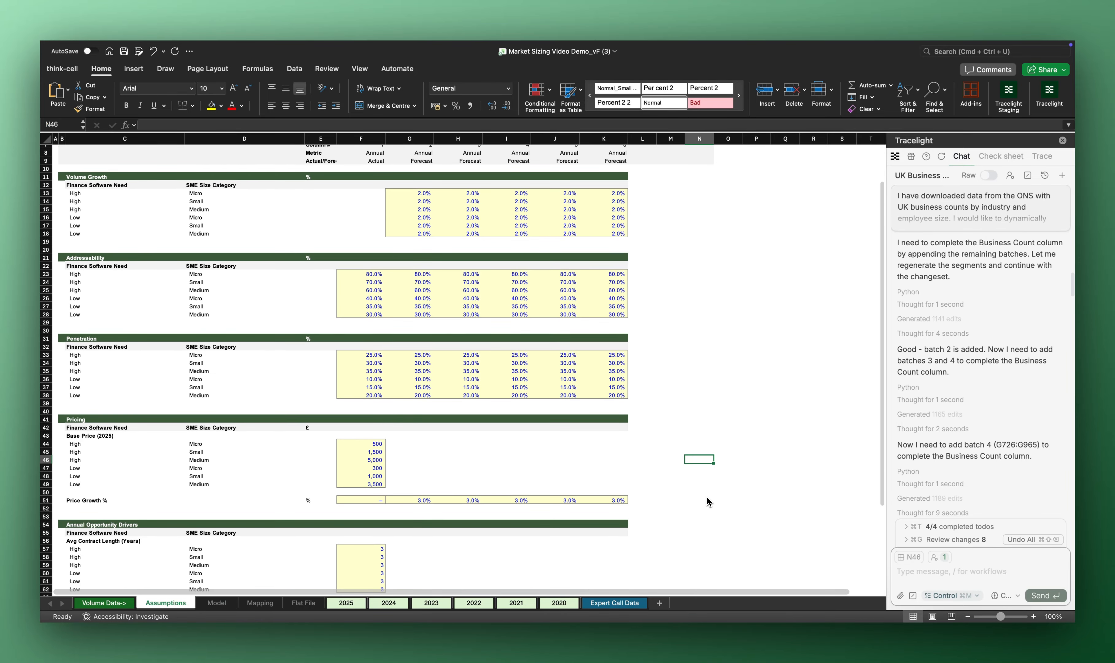
{"action": "scroll", "coordinate": [708, 505], "scroll_direction": "up", "scroll_amount": 5}
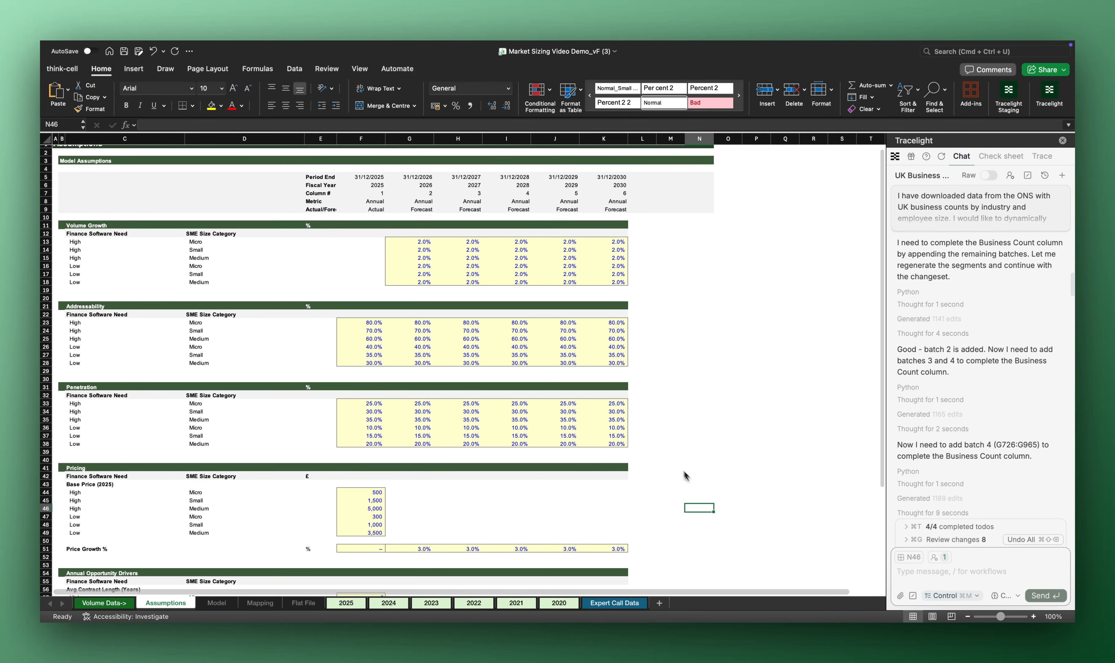
{"action": "left_click", "coordinate": [421, 493]}
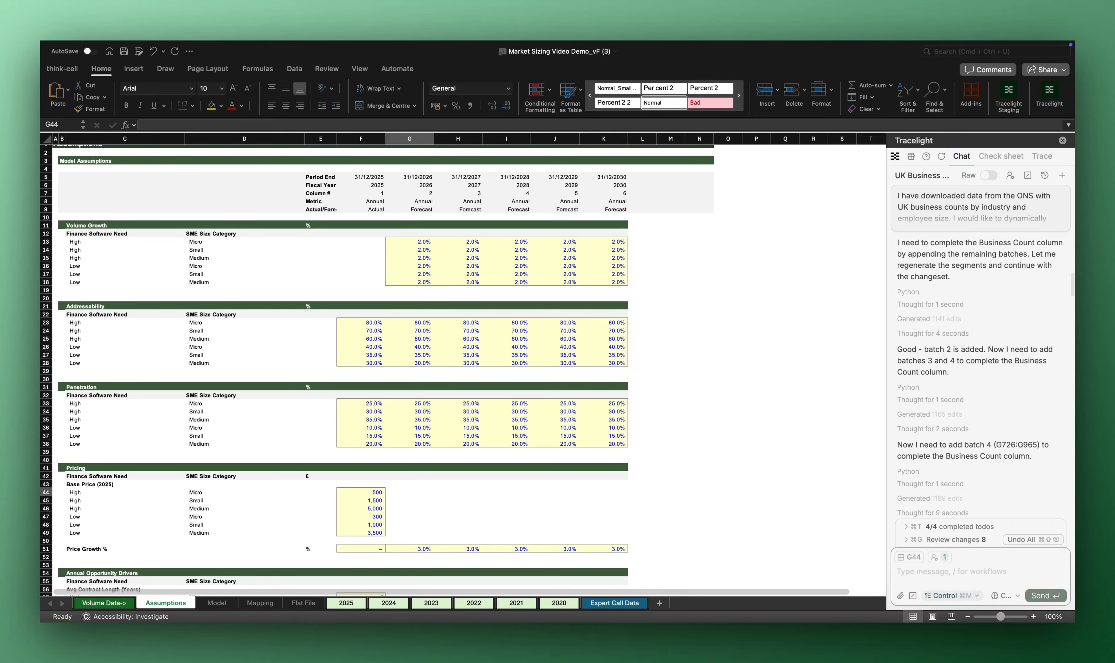
{"action": "left_click", "coordinate": [723, 539]}
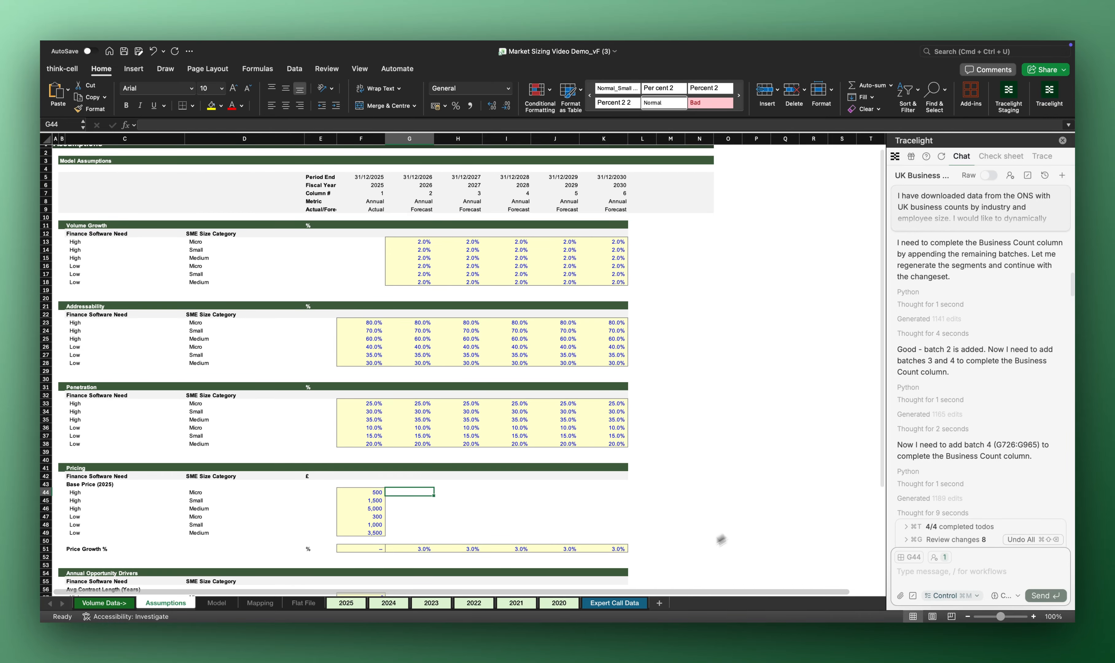
Step: Check the Expert Call Data sheet and send the prompt asking to summarise it beside the assumptions on the Assumptions sheet, with links back
{"action": "left_click", "coordinate": [617, 604]}
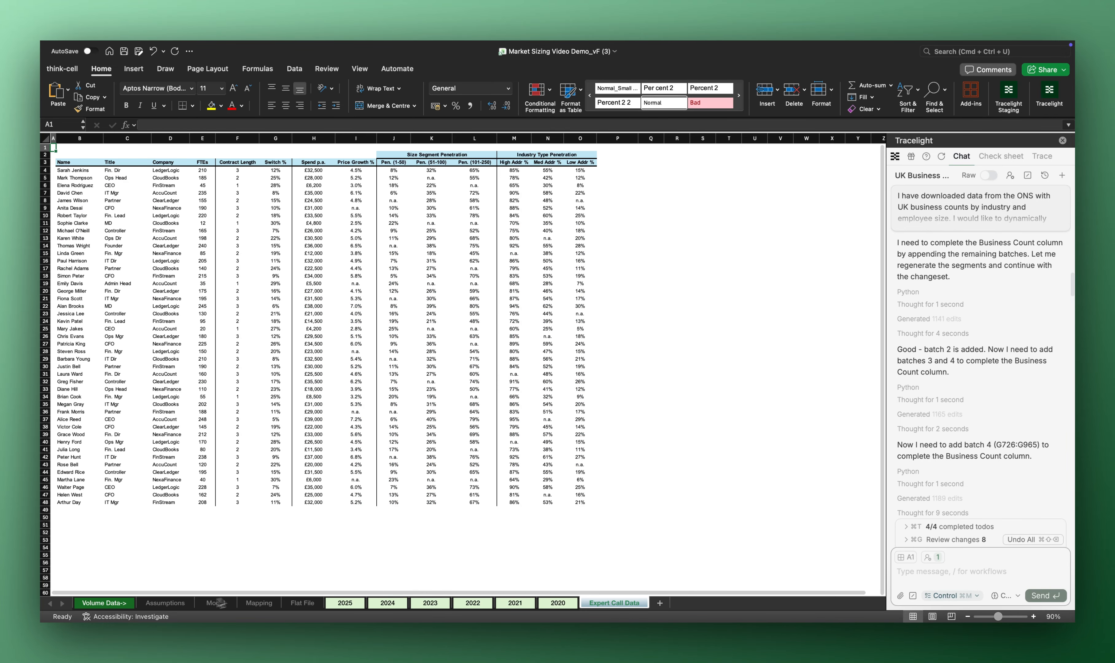
{"action": "left_click", "coordinate": [167, 604]}
{"action": "left_click", "coordinate": [918, 579]}
{"action": "key", "text": "super+v"}
{"action": "scroll", "coordinate": [1007, 559], "scroll_direction": "up", "scroll_amount": 3}
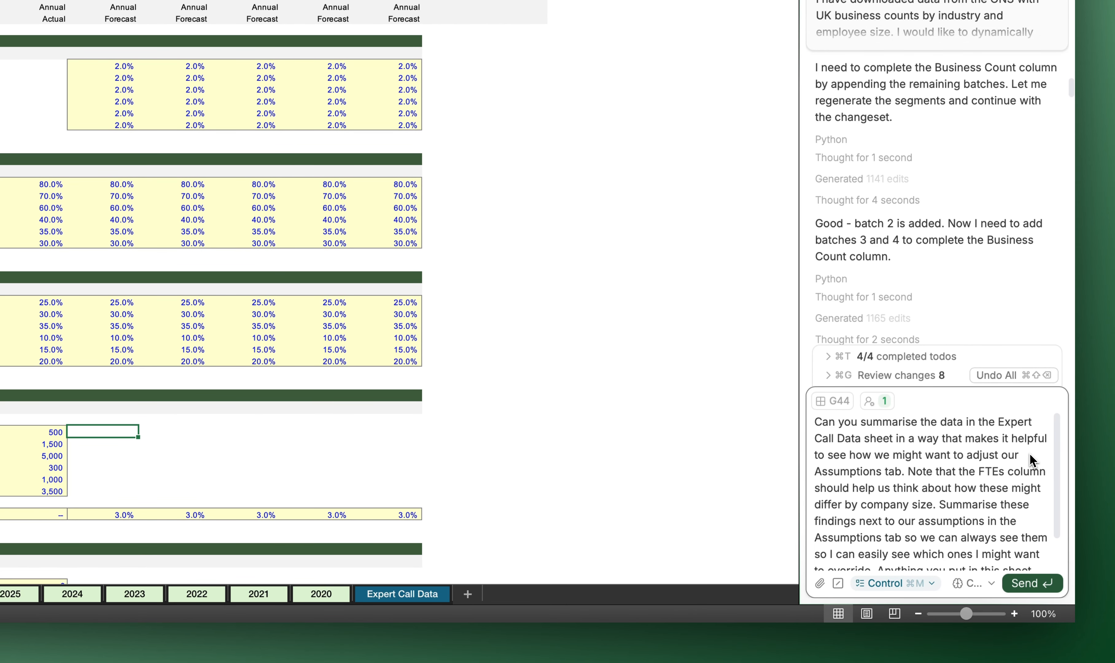
{"action": "scroll", "coordinate": [1017, 509], "scroll_direction": "down", "scroll_amount": 1}
{"action": "scroll", "coordinate": [1033, 521], "scroll_direction": "down", "scroll_amount": 2}
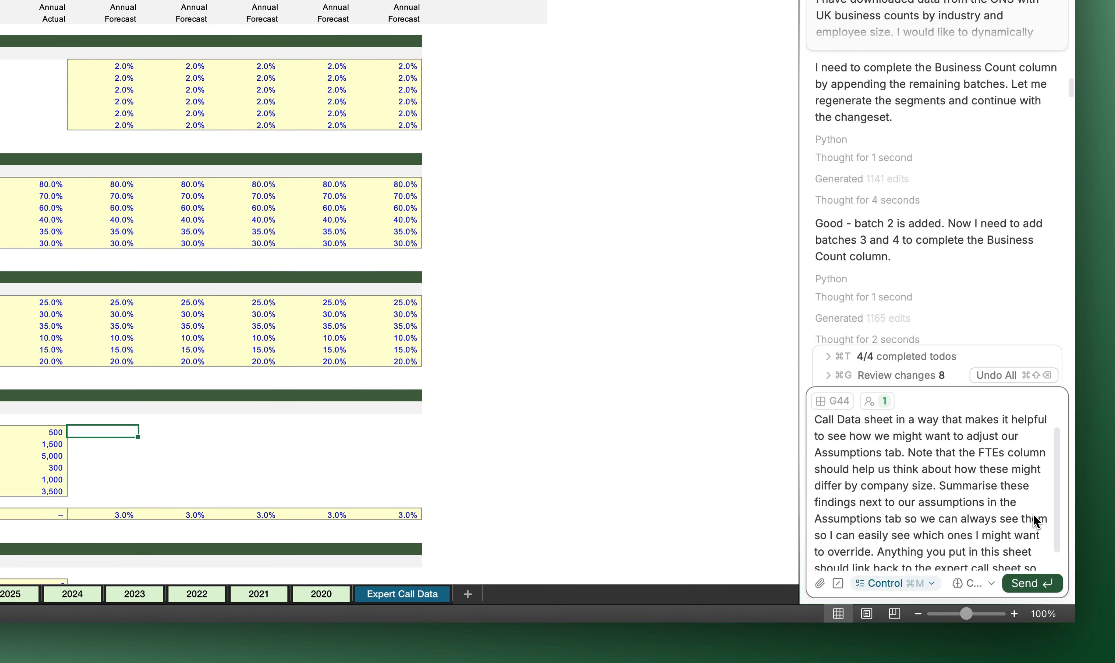
{"action": "left_click", "coordinate": [1027, 580]}
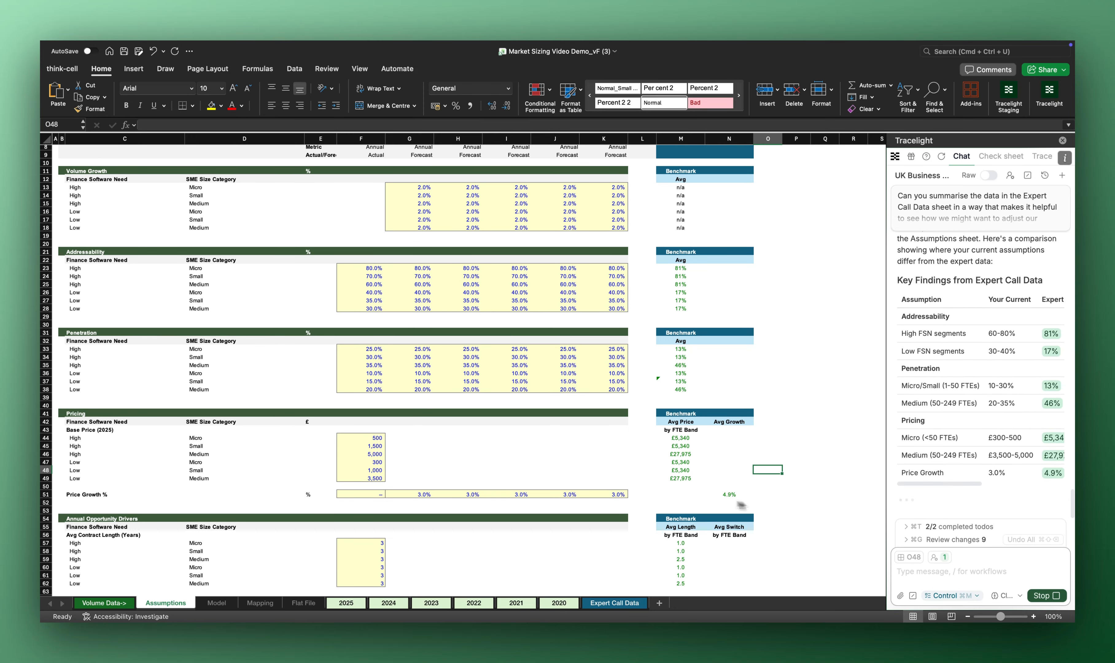
Step: Ask Tracelight to update pricing from column M, rounded up to the nearest thousand, and average contract length, rounded to the nearest 0.5
{"action": "type", "text": "Update pricing to be "}
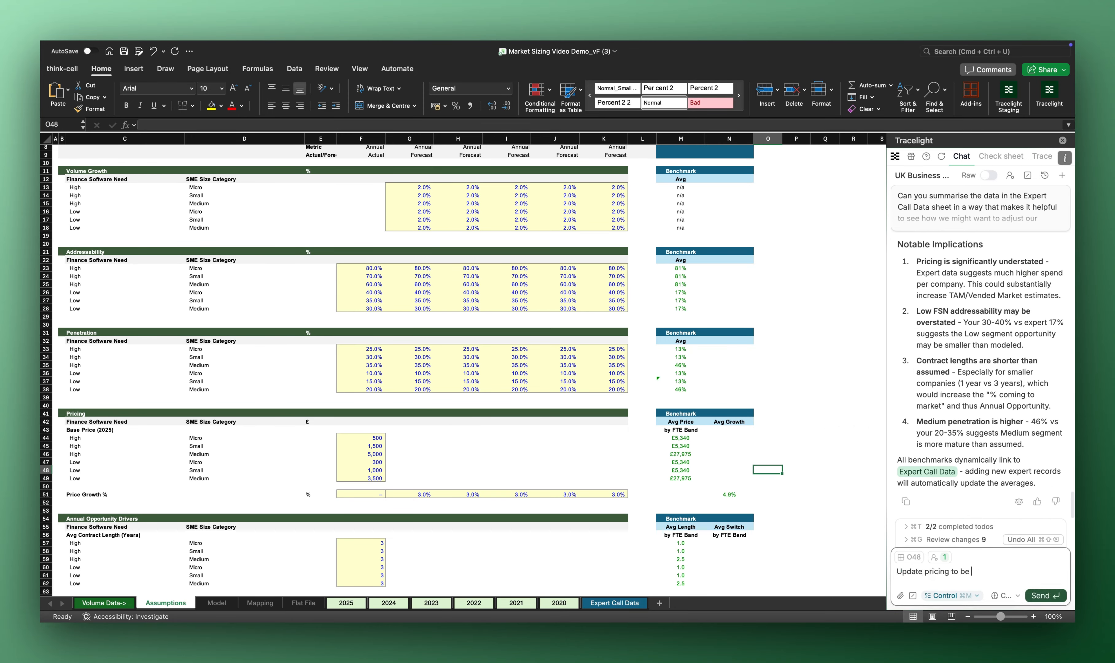
{"action": "type", "text": ", but rounde"}
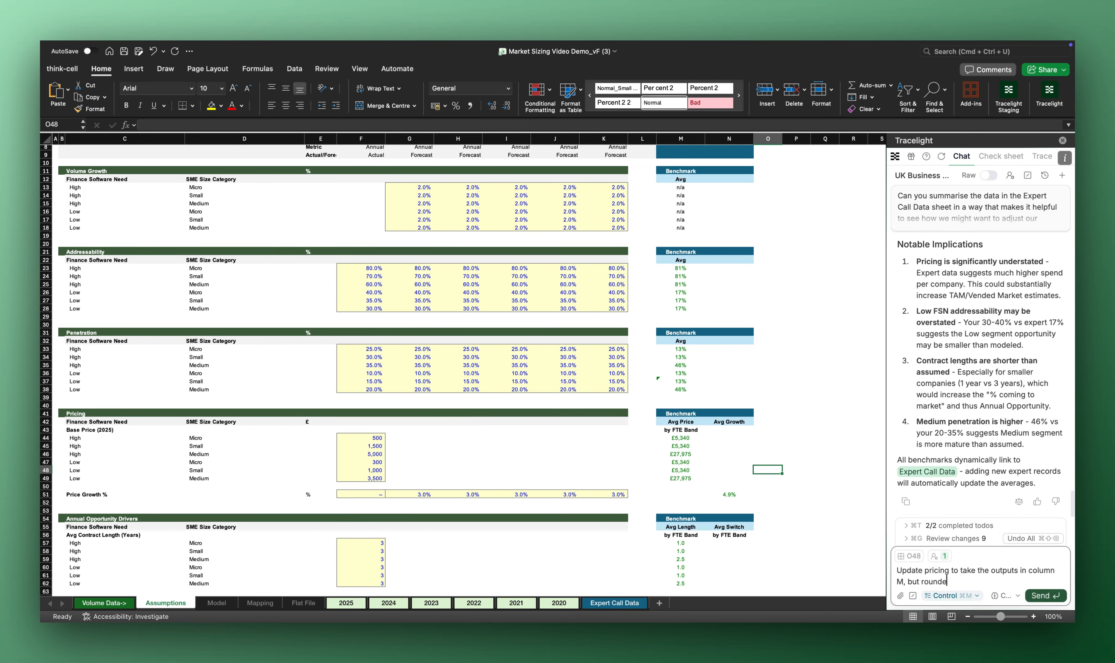
{"action": "type", "text": "For"}
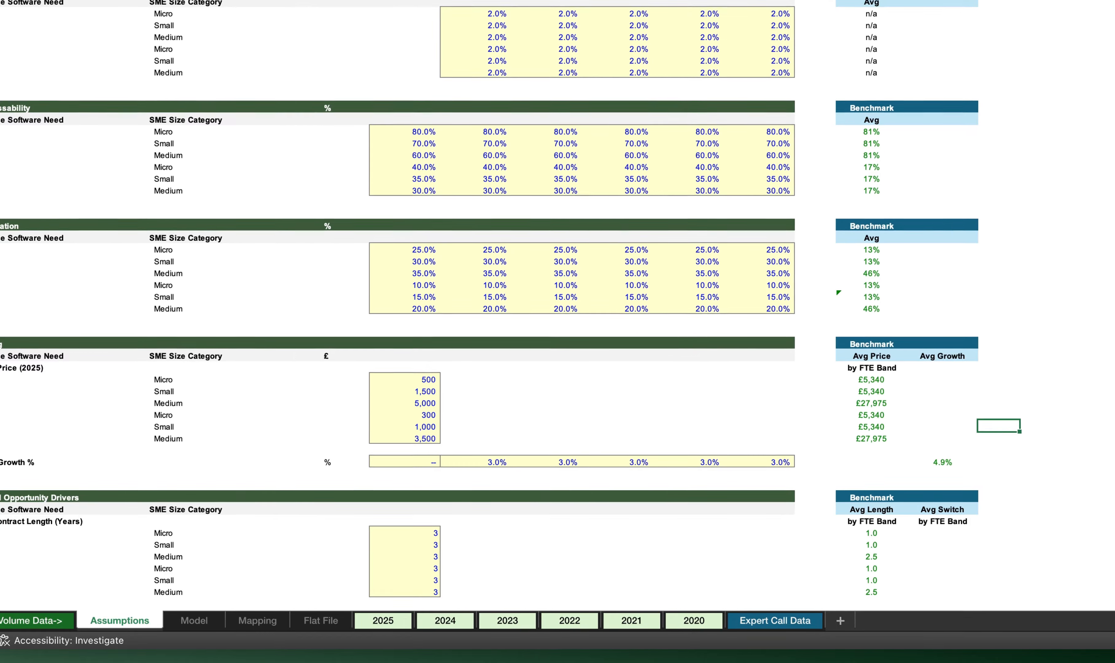
Step: Review the updated base prices and average contract lengths against the benchmarks on the Assumptions sheet
{"action": "left_click", "coordinate": [1079, 358]}
{"action": "scroll", "coordinate": [1075, 366], "scroll_direction": "down", "scroll_amount": 5}
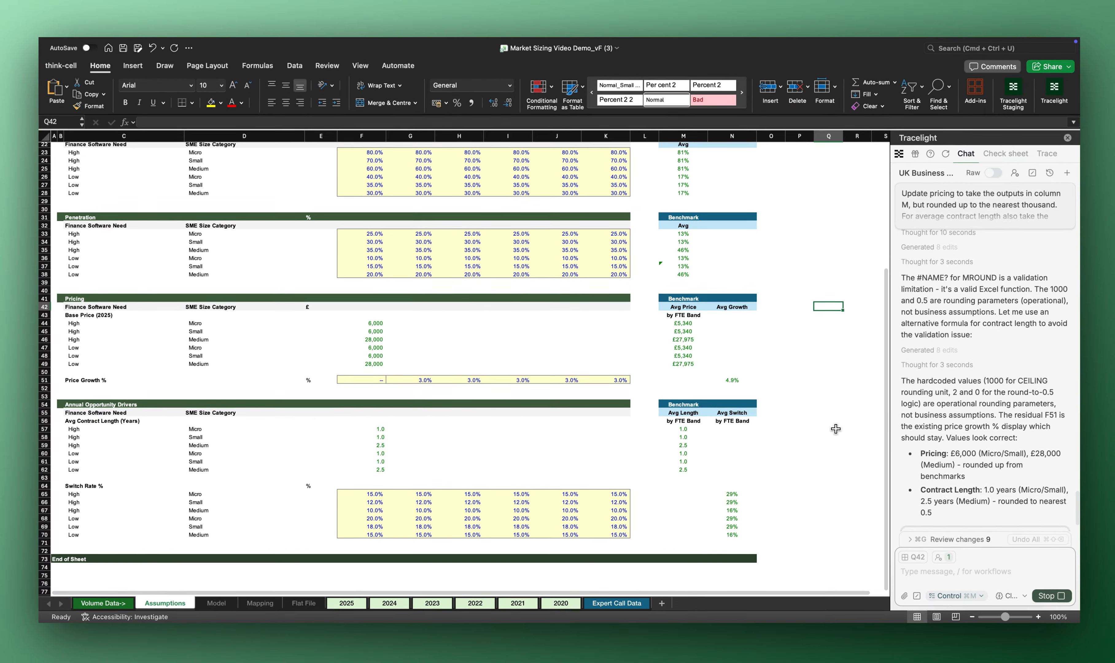
{"action": "scroll", "coordinate": [1073, 368], "scroll_direction": "up", "scroll_amount": 7}
Step: Examine the recalculated TAM, vended market and annual opportunity on the Model sheet, and open the Mapping sheet
{"action": "key", "text": "ctrl+Page_Down"}
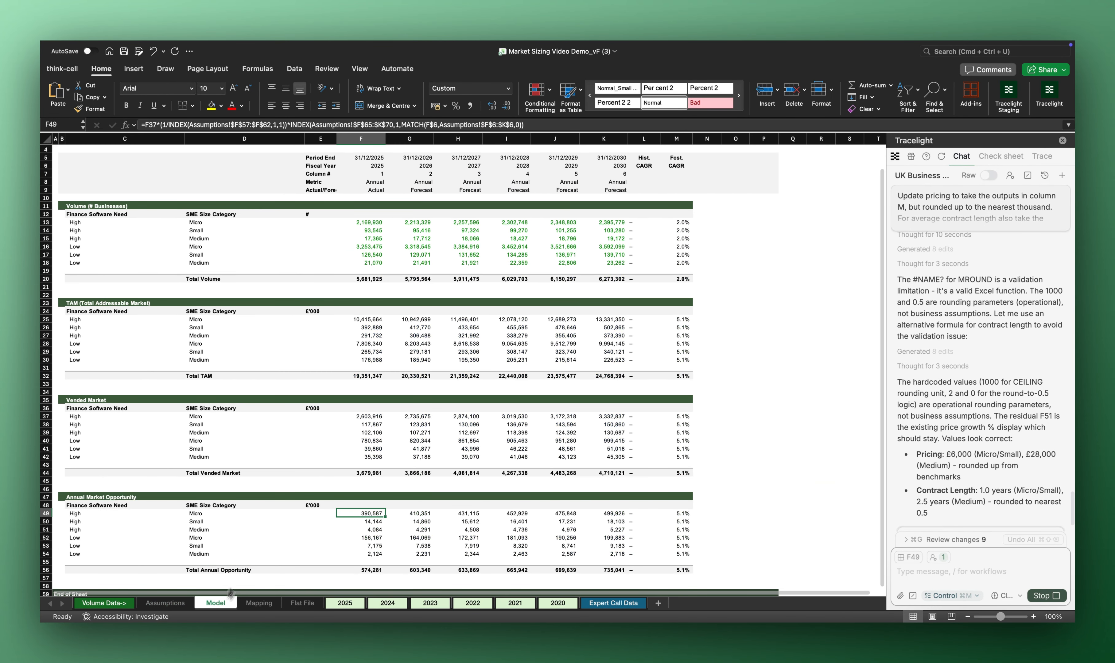
{"action": "scroll", "coordinate": [775, 427], "scroll_direction": "down", "scroll_amount": 2}
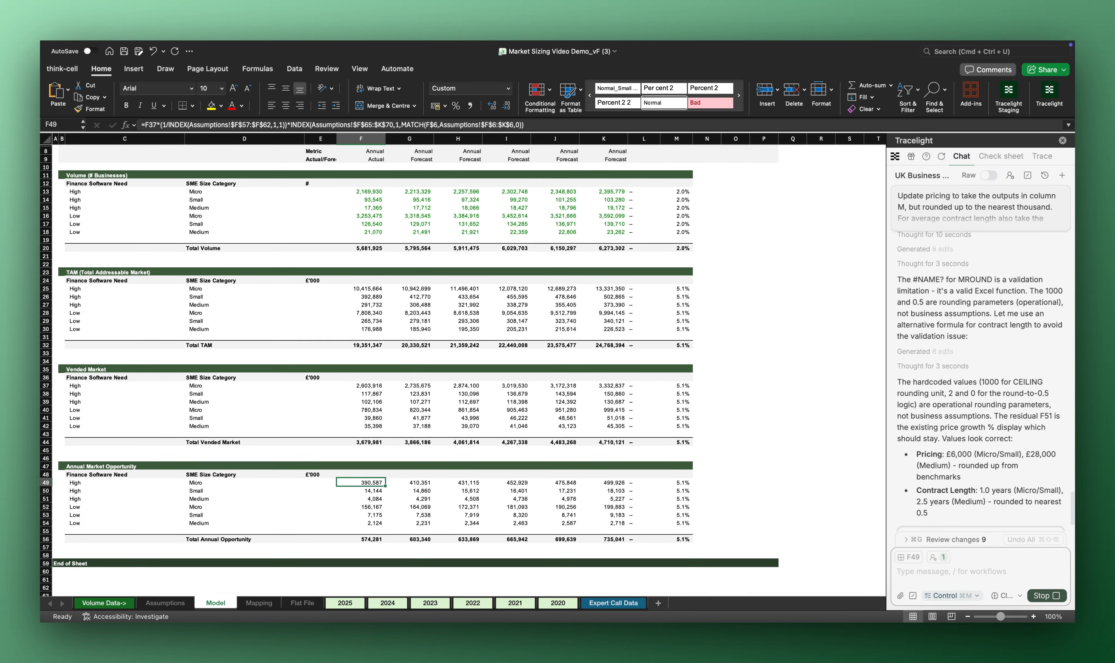
{"action": "scroll", "coordinate": [774, 426], "scroll_direction": "up", "scroll_amount": 2}
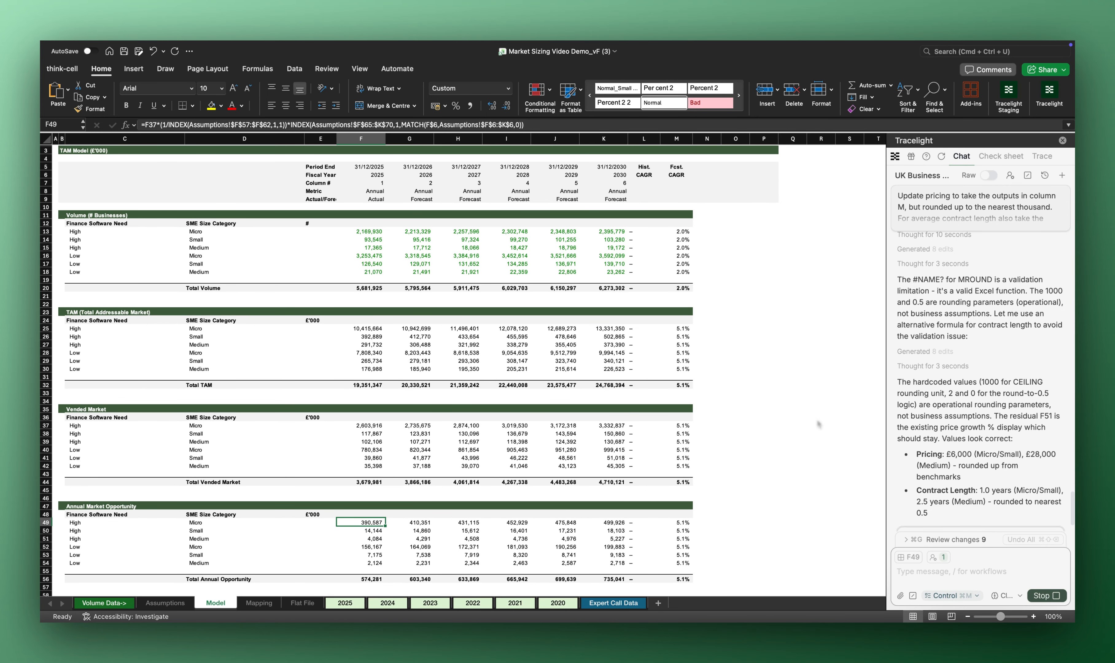
{"action": "left_click", "coordinate": [259, 603]}
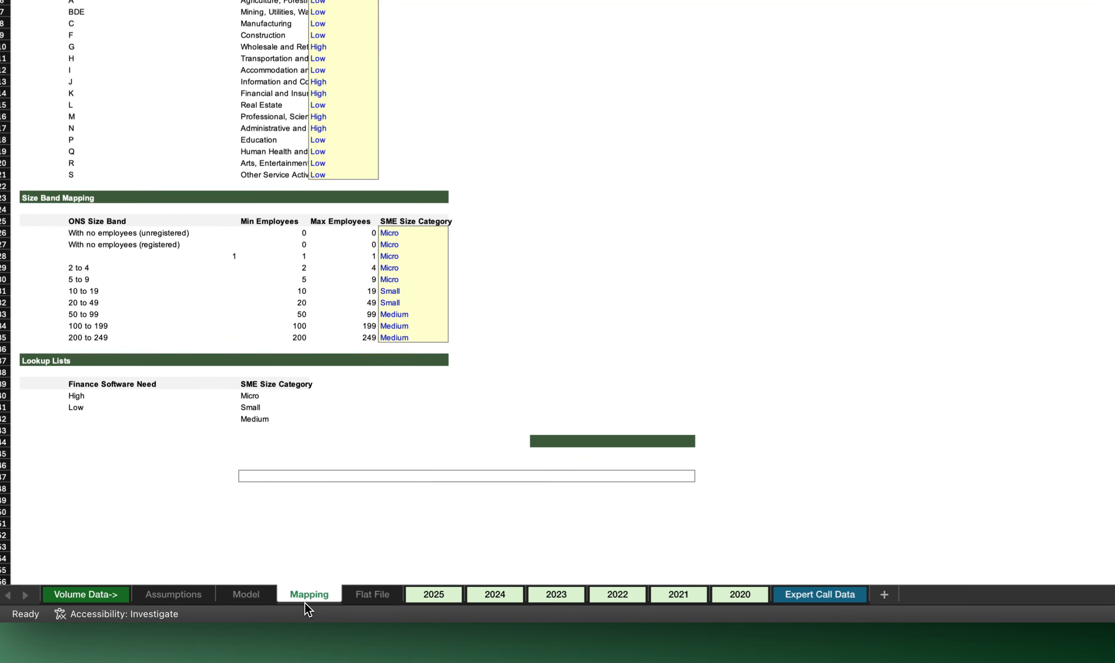
Step: Ask Tracelight to change the size band tagging in column F of Mapping, excluding companies with no employees so Micro starts at 1 employee
{"action": "left_click_drag", "start_coordinate": [292, 233], "coordinate": [407, 270]}
{"action": "left_click", "coordinate": [596, 299]}
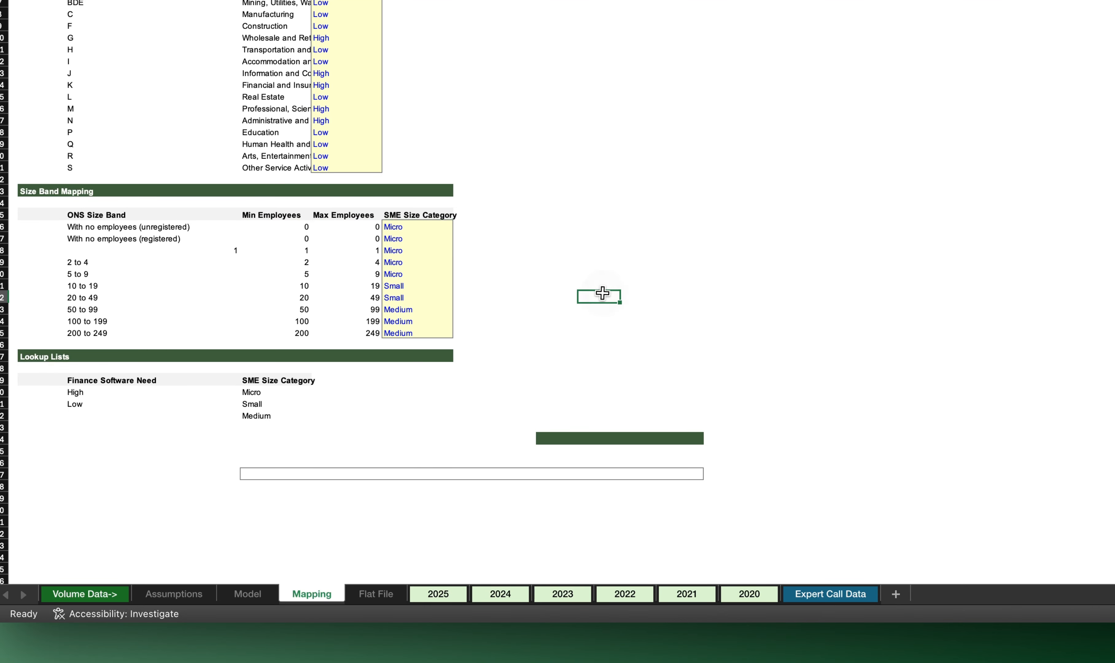
{"action": "left_click", "coordinate": [254, 596]}
{"action": "left_click", "coordinate": [429, 560]}
{"action": "left_click", "coordinate": [312, 602]}
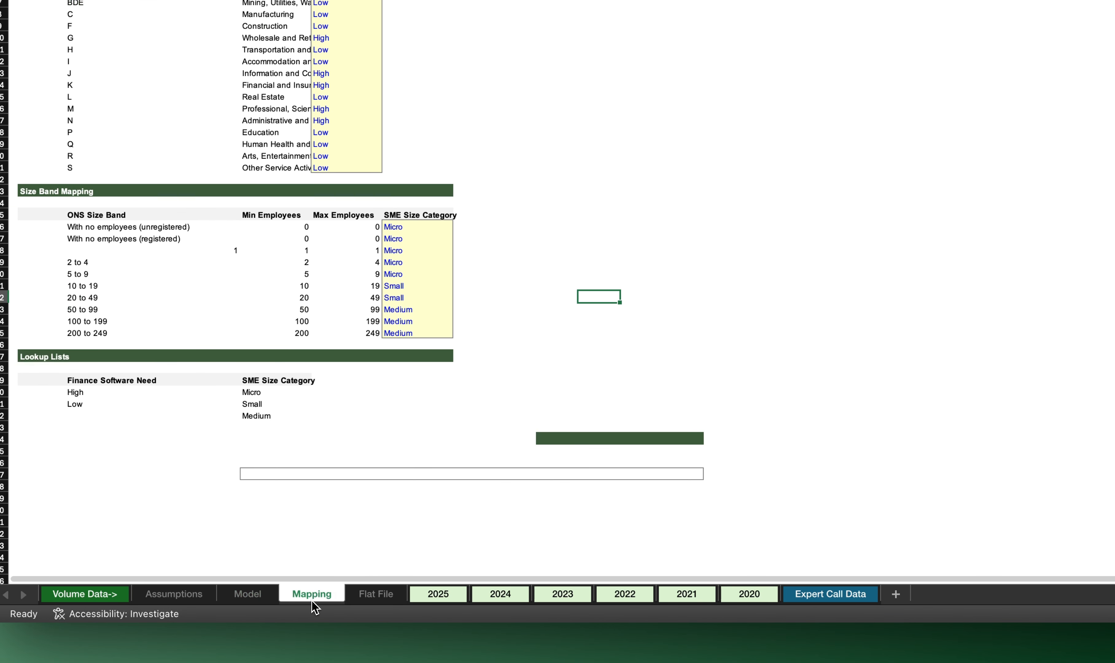
{"action": "type", "text": "Can you add a new"}
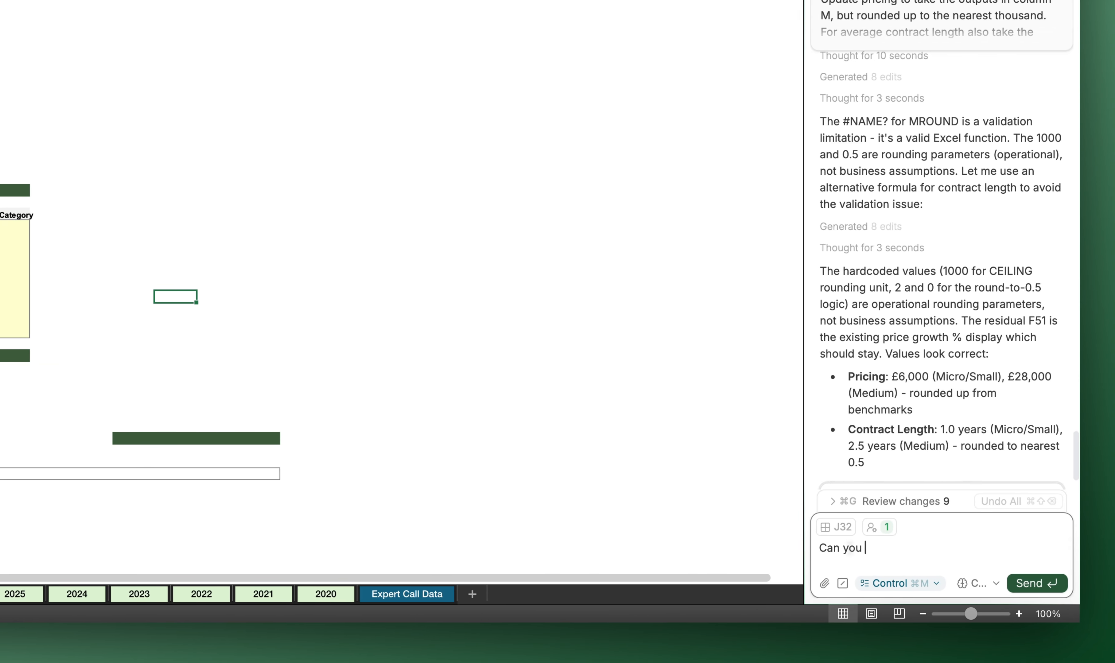
{"action": "key", "text": "BackSpace"}
{"action": "key", "text": "BackSpace"}
{"action": "key", "text": "BackSpace"}
{"action": "key", "text": "BackSpace"}
{"action": "key", "text": "BackSpace"}
{"action": "key", "text": "BackSpace"}
{"action": "key", "text": "BackSpace"}
{"action": "key", "text": "BackSpace"}
{"action": "key", "text": "BackSpace"}
{"action": "key", "text": "BackSpace"}
{"action": "type", "text": "change t"}
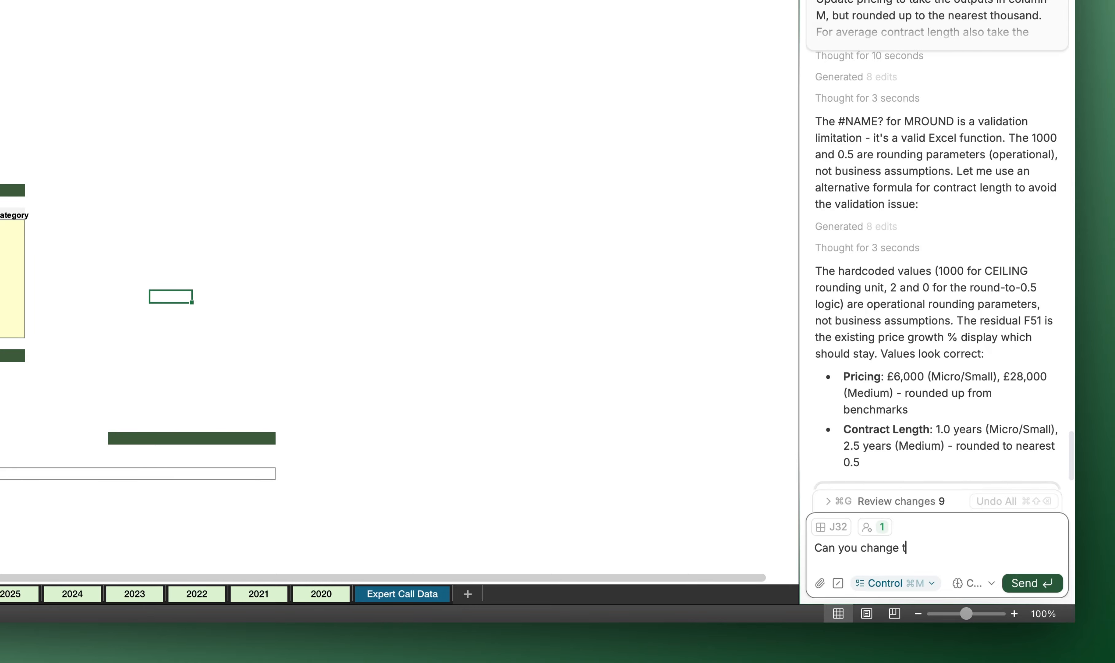
{"action": "type", "text": "he tagging in column F for size band "}
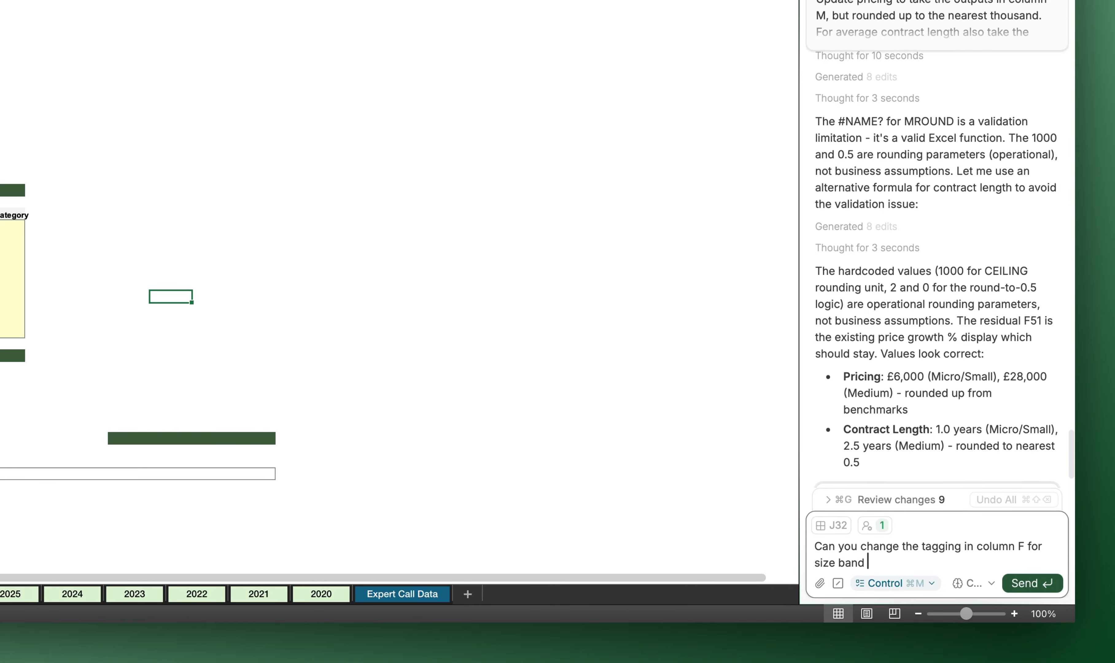
{"action": "type", "text": "mapping. I'd like to exclude any co"}
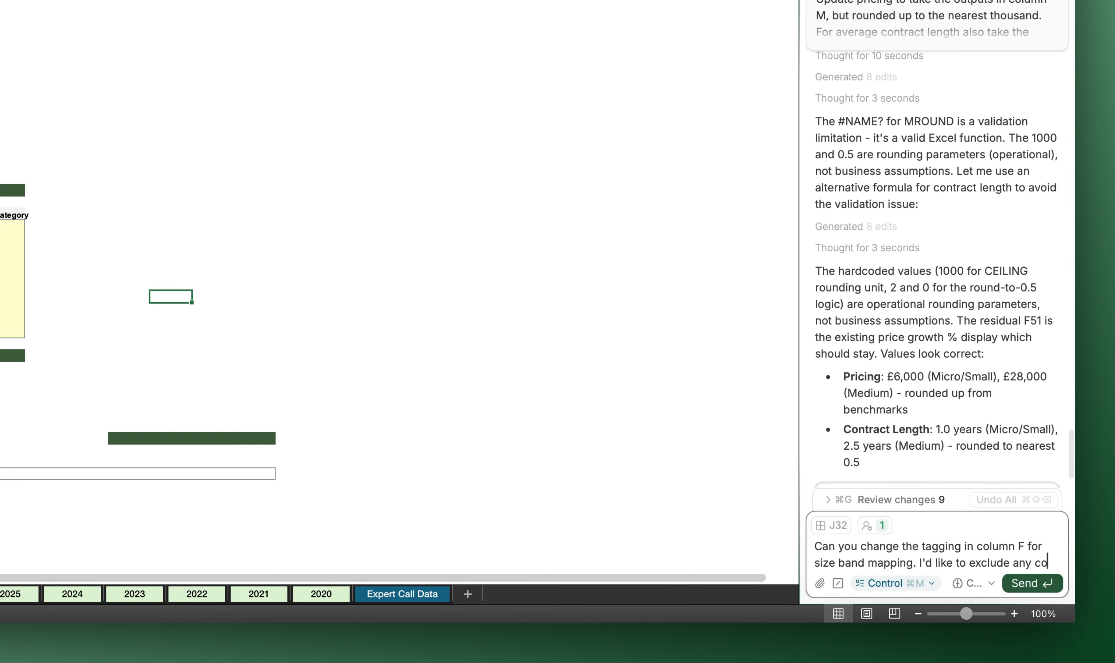
{"action": "type", "text": "mpanis with no employees from this"}
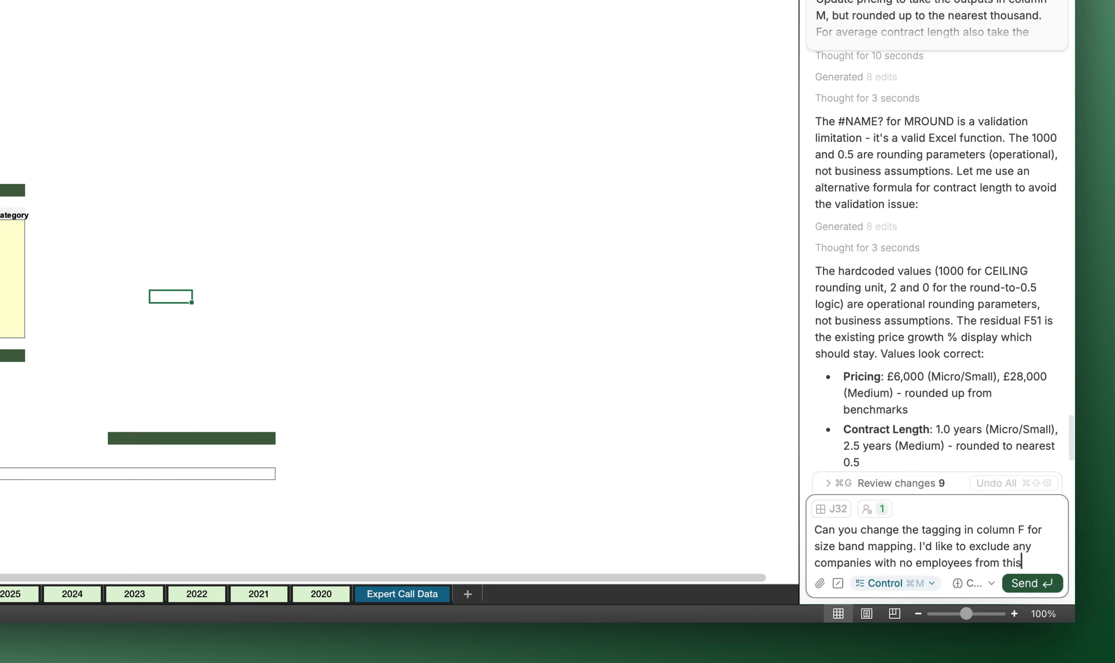
{"action": "type", "text": " model, so"}
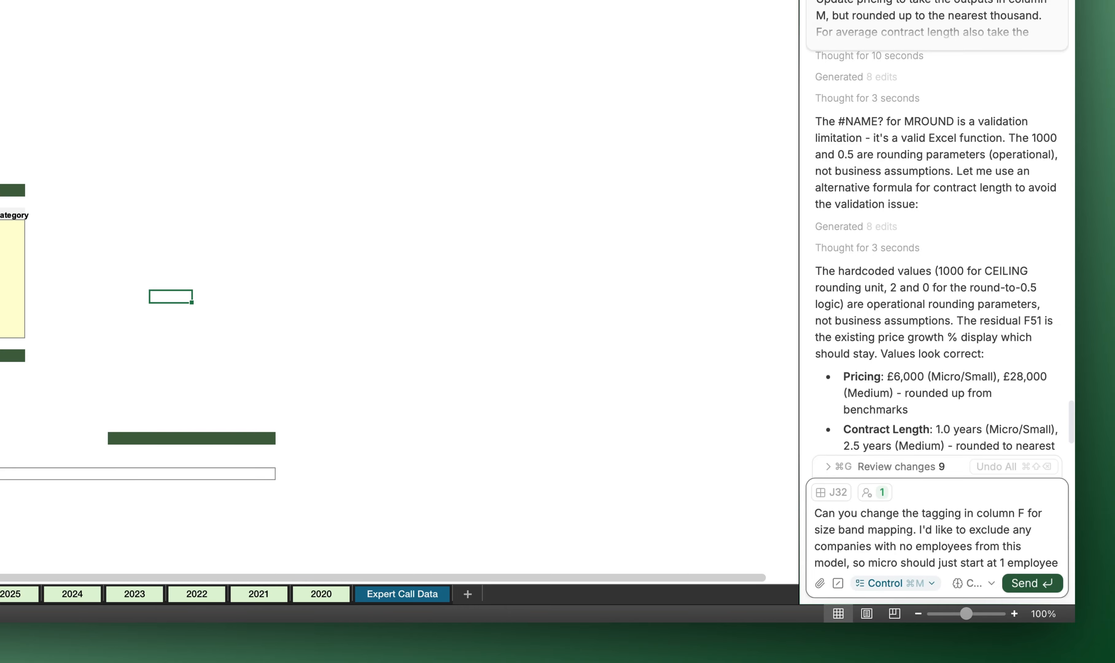
{"action": "type", "text": " micro should just start at 1 employee"}
{"action": "key", "text": "Return"}
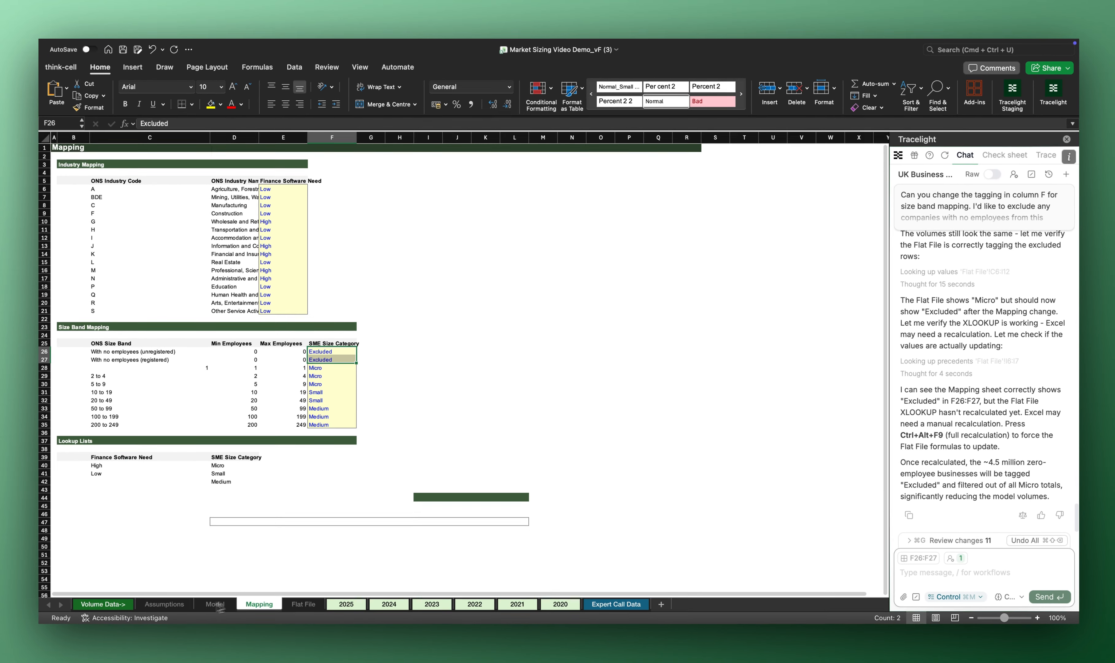
Step: Check the Model sheet and request a stacked bar chart in a new tab, with years on the x-axis and TAM split by the 6 categories
{"action": "left_click", "coordinate": [217, 603]}
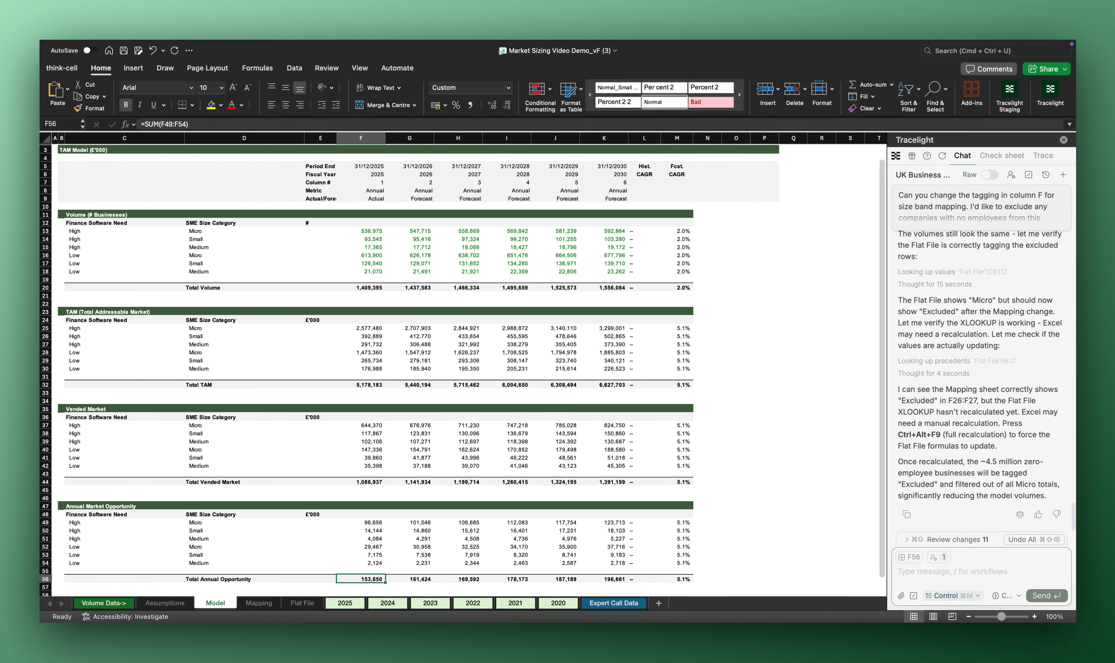
{"action": "left_click", "coordinate": [920, 580]}
{"action": "type", "text": "OK,"}
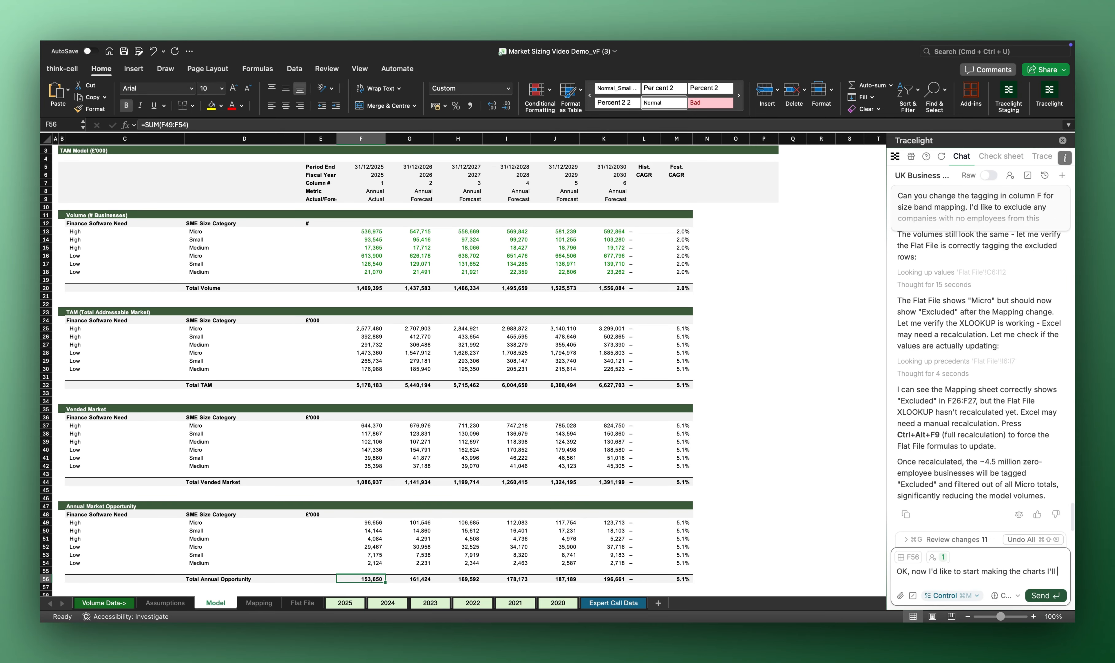
{"action": "type", "text": " need in a new tab. Please can you make a bar ch"}
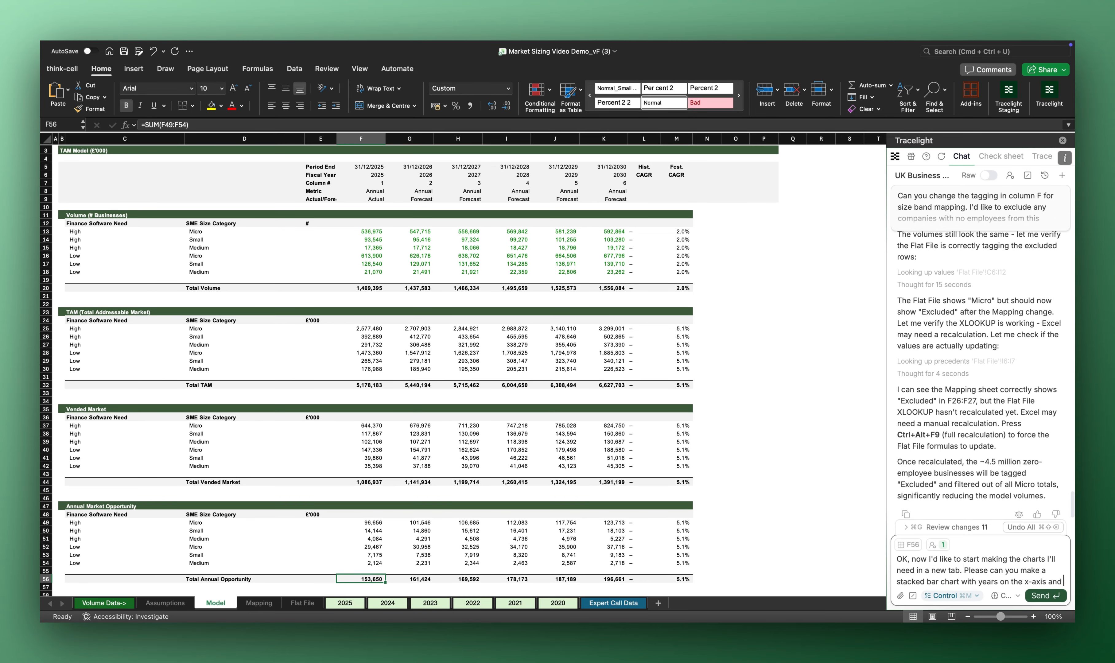
{"action": "type", "text": " TAM split by the 6 categories in the s"}
{"action": "key", "text": "Return"}
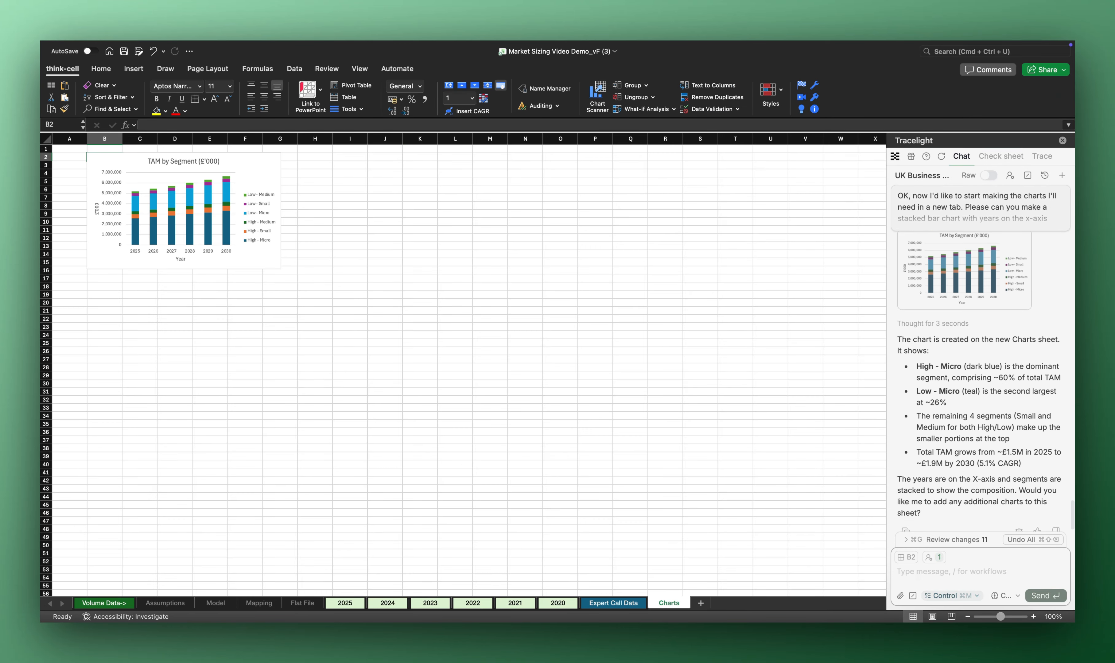
Step: Ask Tracelight for the so-what of the TAM chart, added as text below the chart
{"action": "type", "text": "q"}
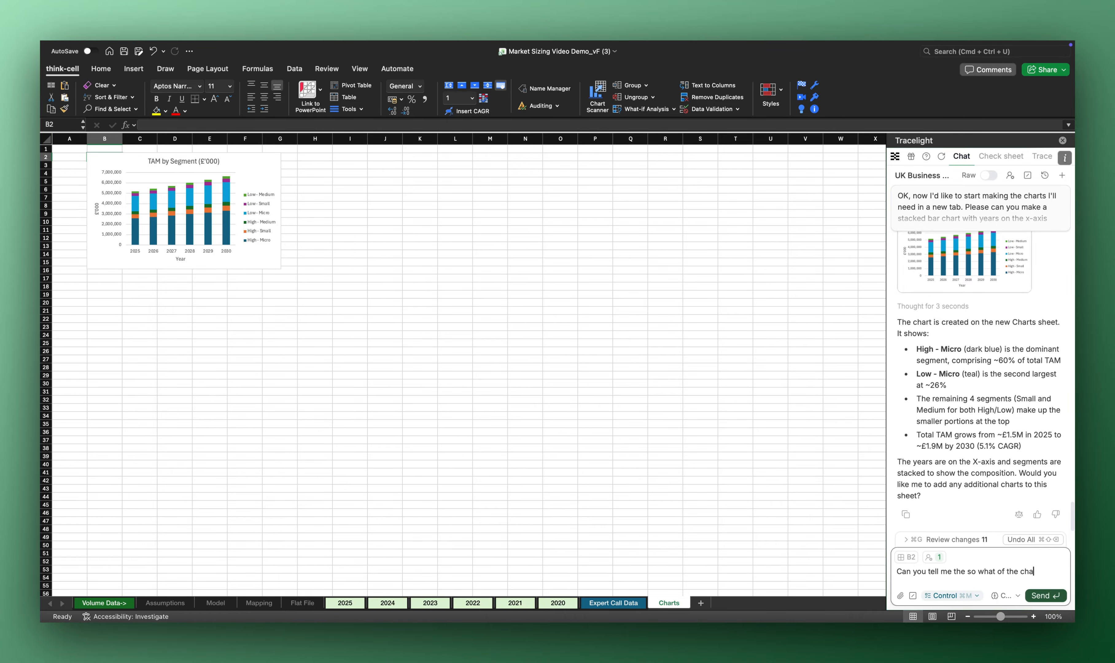
{"action": "type", "text": "dd it as text below the chart"}
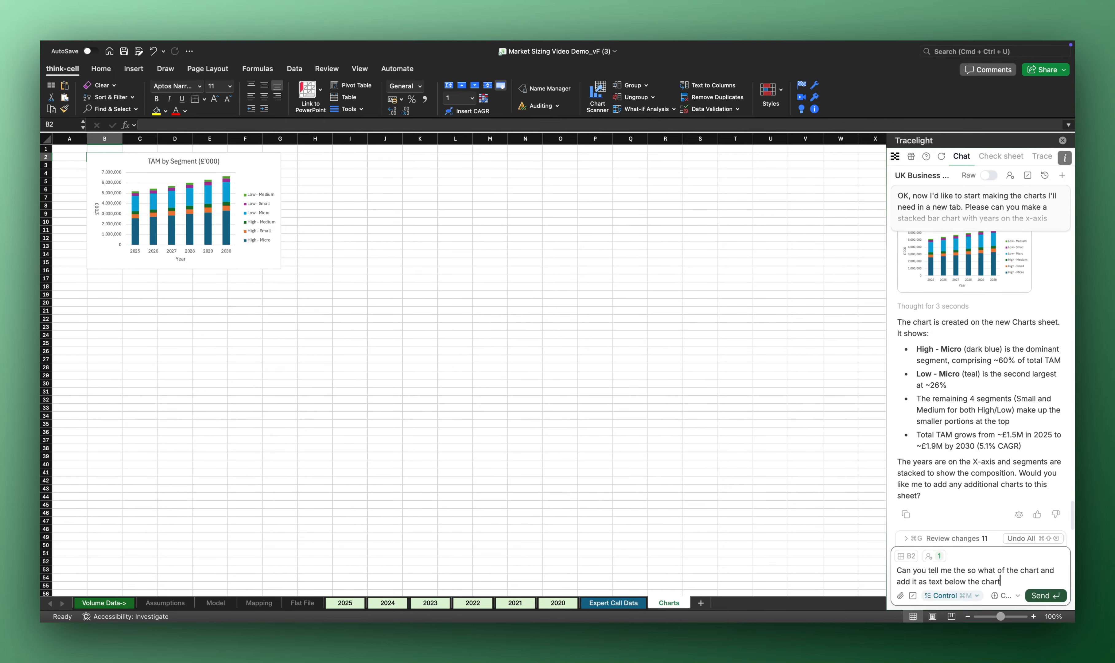
{"action": "key", "text": "Return"}
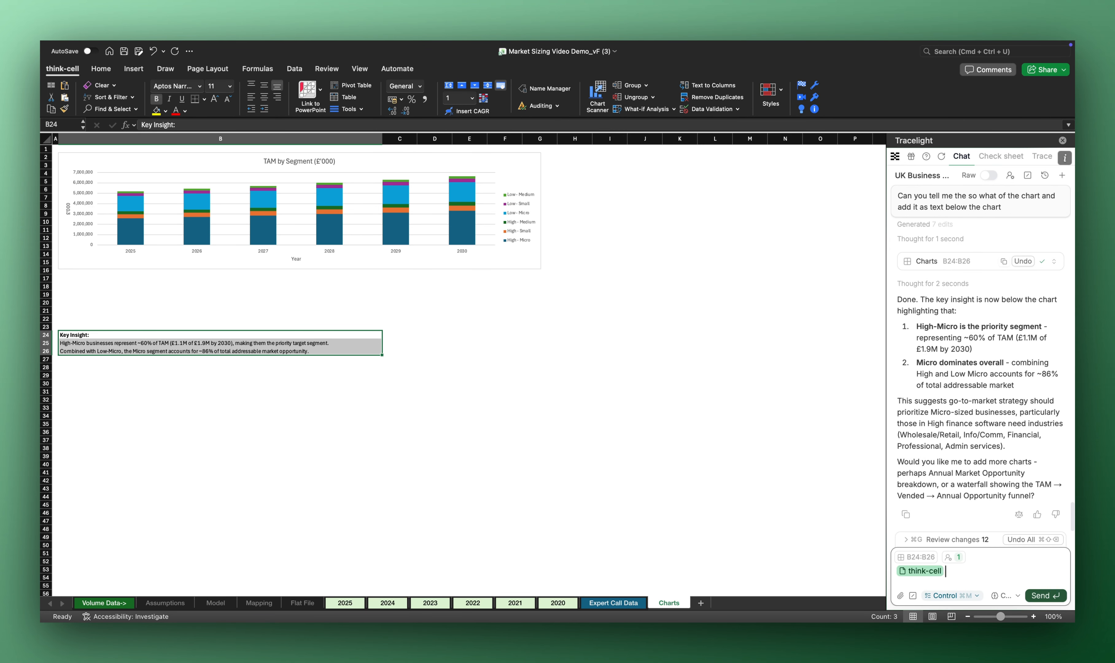
Step: Run the think-cell workflow with a stacked column, self-specified data, years on the X-axis with segments stacked, and a new 'think-cell outputs' sheet
{"action": "key", "text": "Return"}
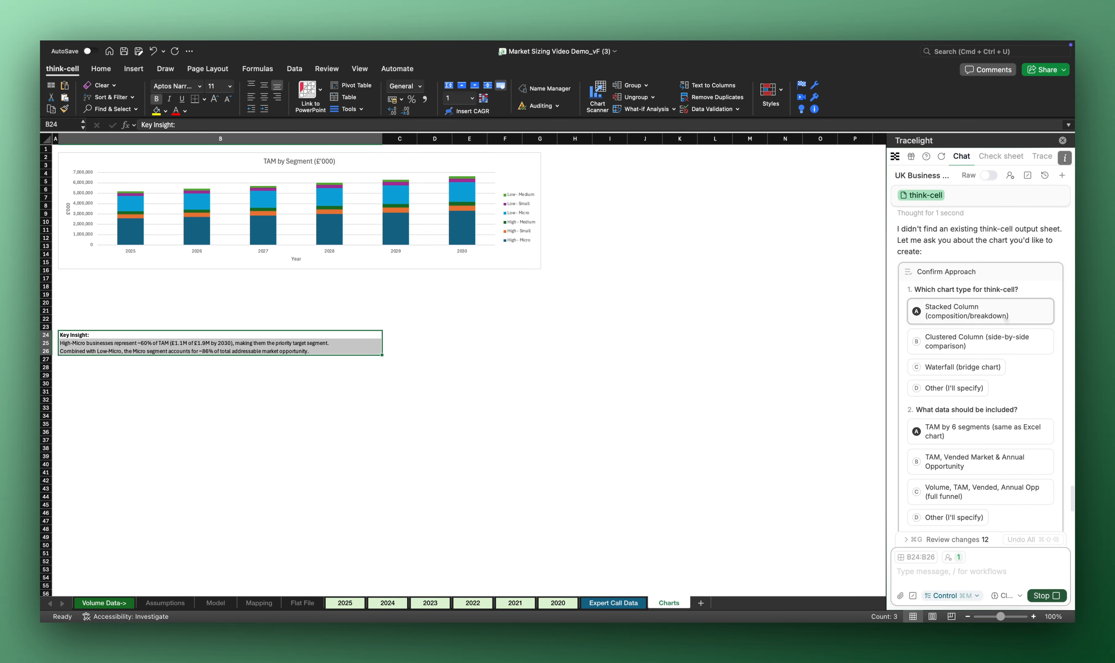
{"action": "left_click", "coordinate": [1006, 319]}
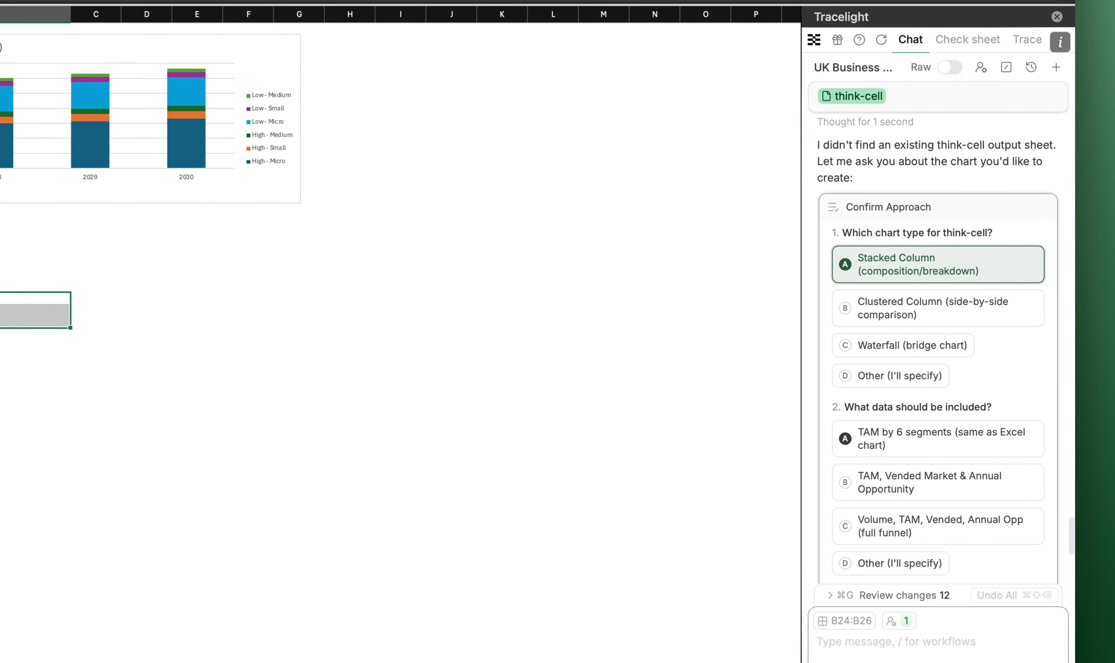
{"action": "scroll", "coordinate": [1034, 384], "scroll_direction": "down", "scroll_amount": 2}
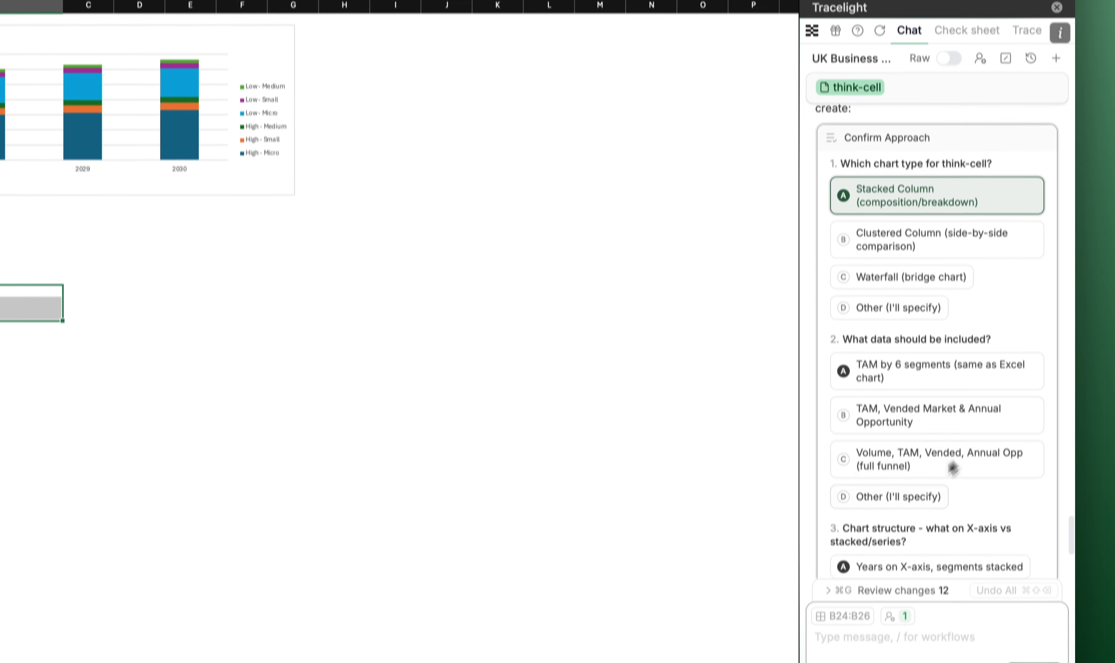
{"action": "left_click", "coordinate": [937, 497]}
{"action": "scroll", "coordinate": [973, 485], "scroll_direction": "down", "scroll_amount": 6}
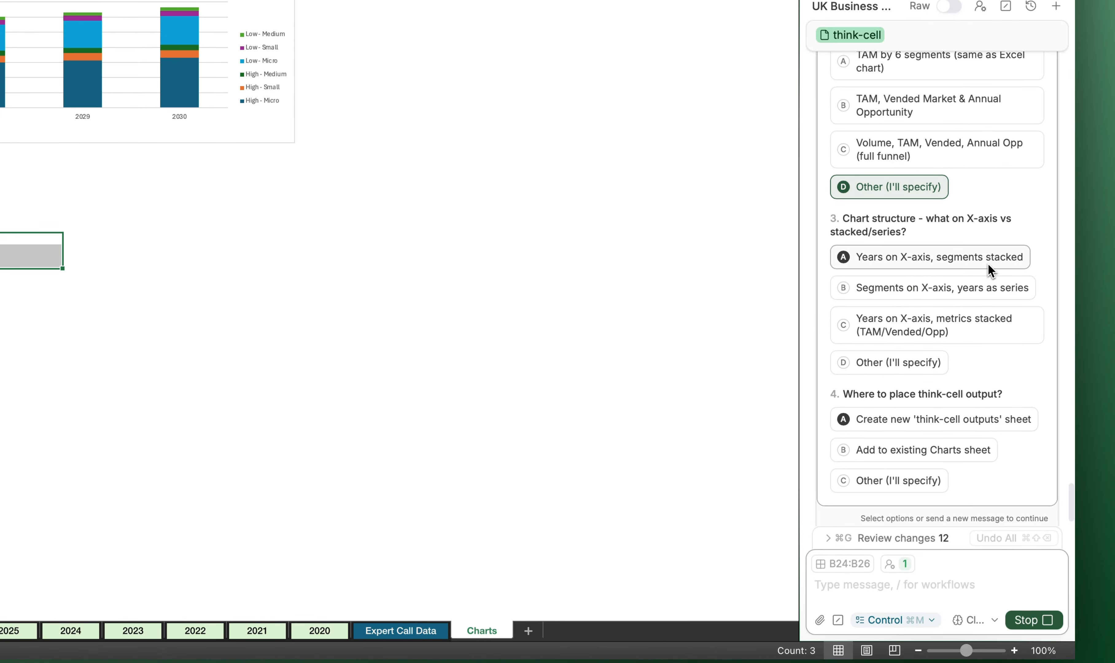
{"action": "left_click", "coordinate": [990, 269]}
{"action": "left_click", "coordinate": [1016, 409]}
{"action": "left_click", "coordinate": [991, 519]}
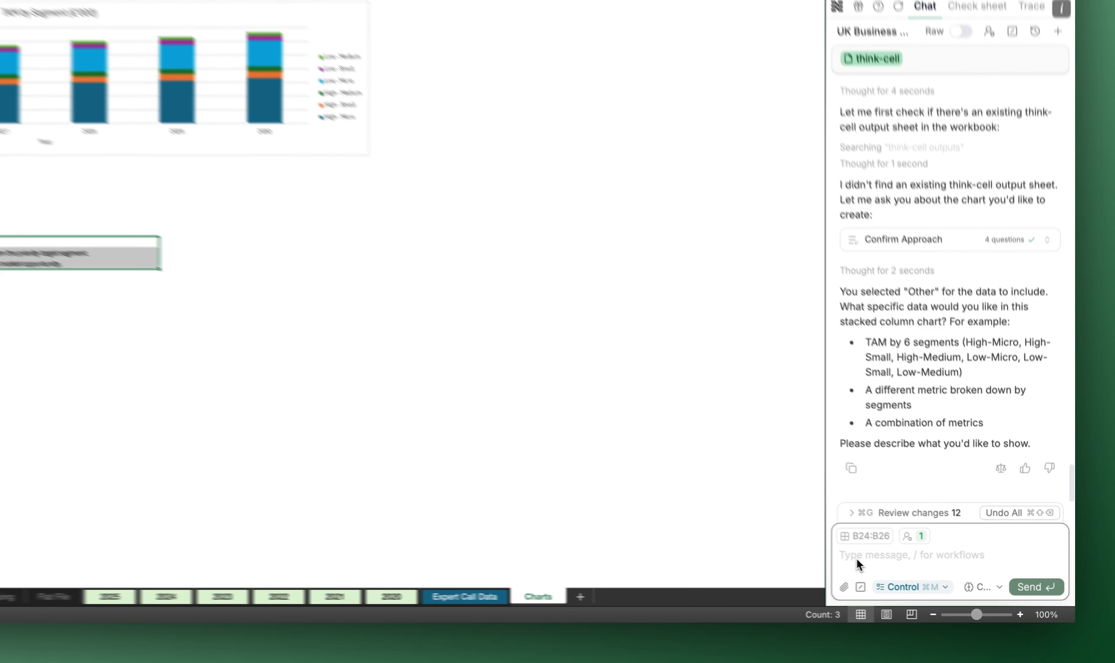
Step: Specify the vended market for all segments excluding the 2 micro segments as chart data, and check the formula behind the 2025 High - Small value
{"action": "left_click", "coordinate": [910, 578]}
{"action": "type", "text": "Show me the vended market for"}
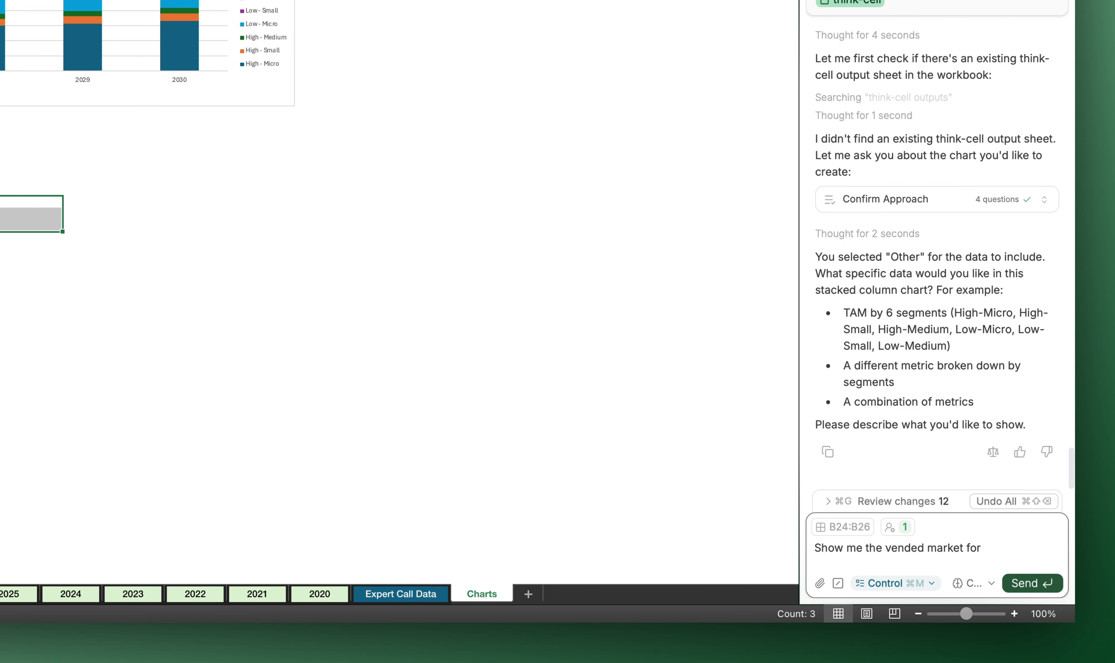
{"action": "type", "text": "all segments excluding the 2 micro segments"}
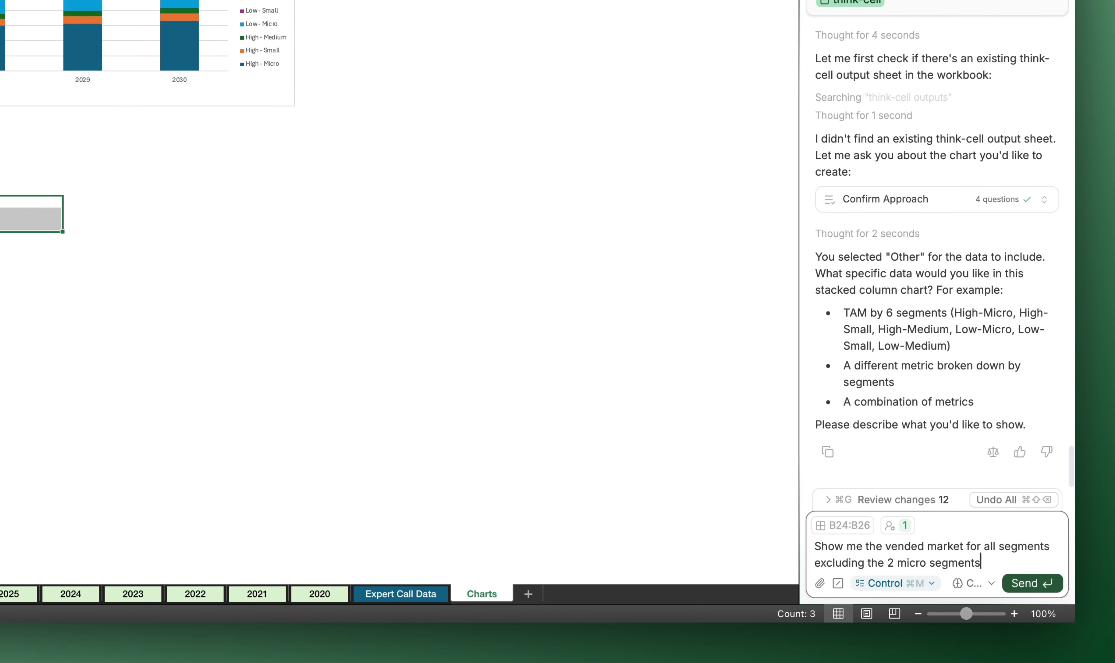
{"action": "key", "text": "Return"}
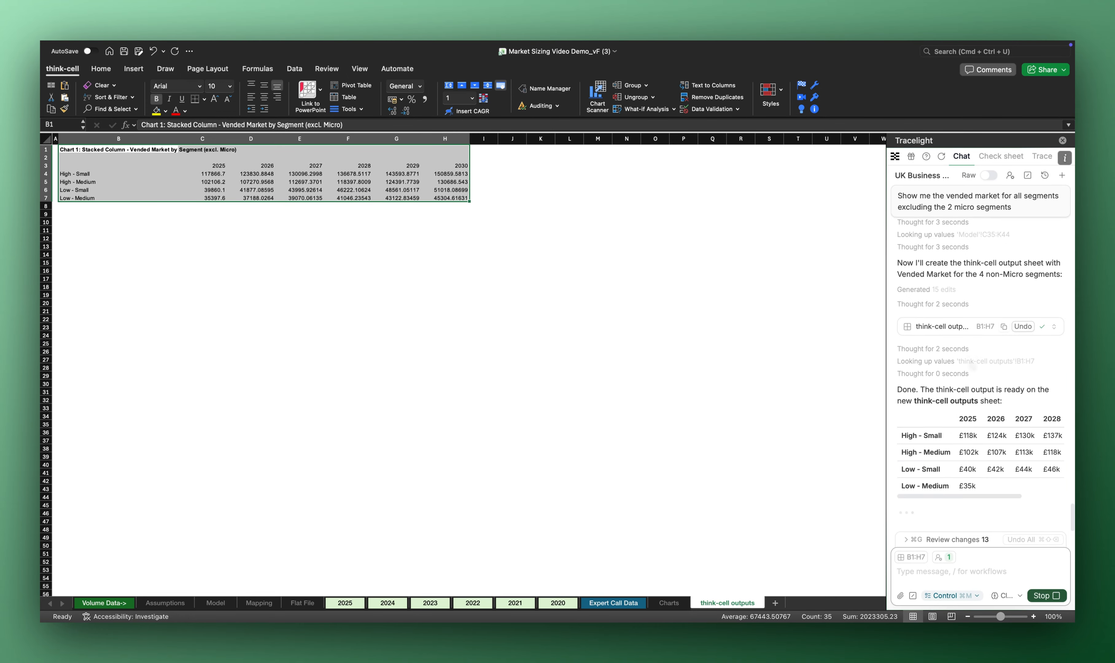
{"action": "left_click_drag", "start_coordinate": [266, 268], "coordinate": [256, 261]}
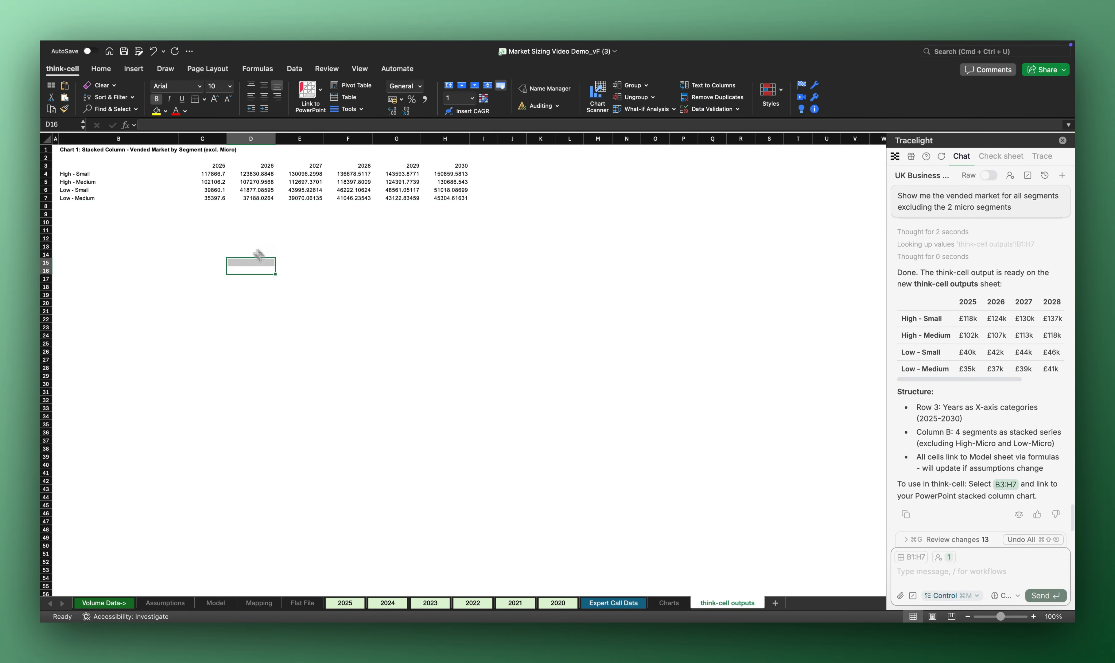
{"action": "left_click", "coordinate": [213, 176]}
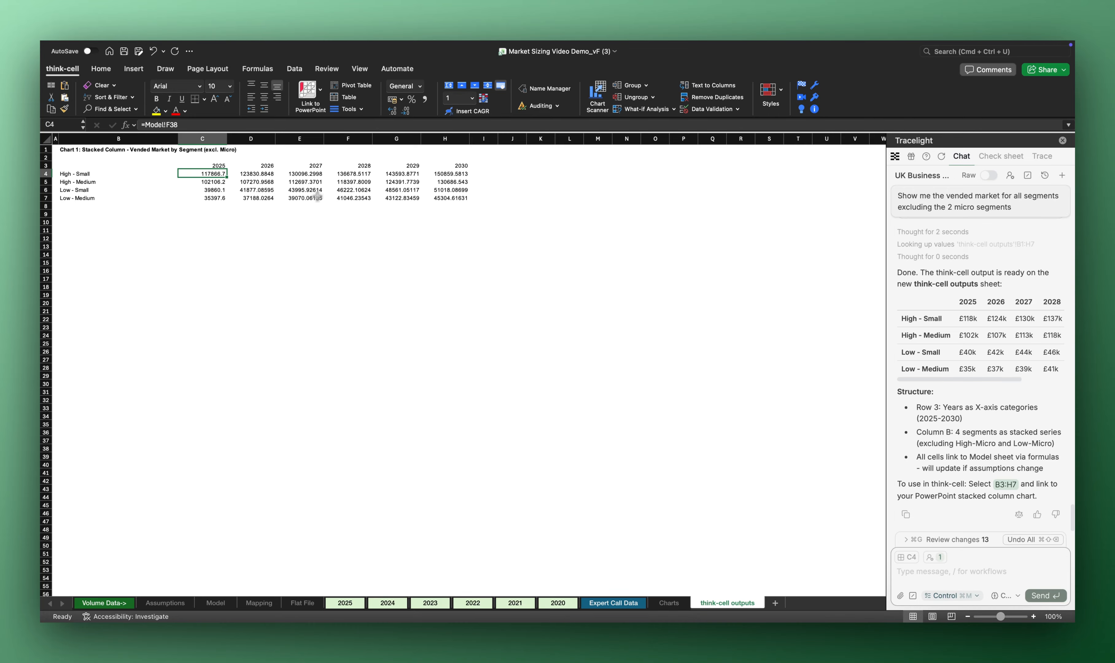
{"action": "left_click", "coordinate": [77, 214]}
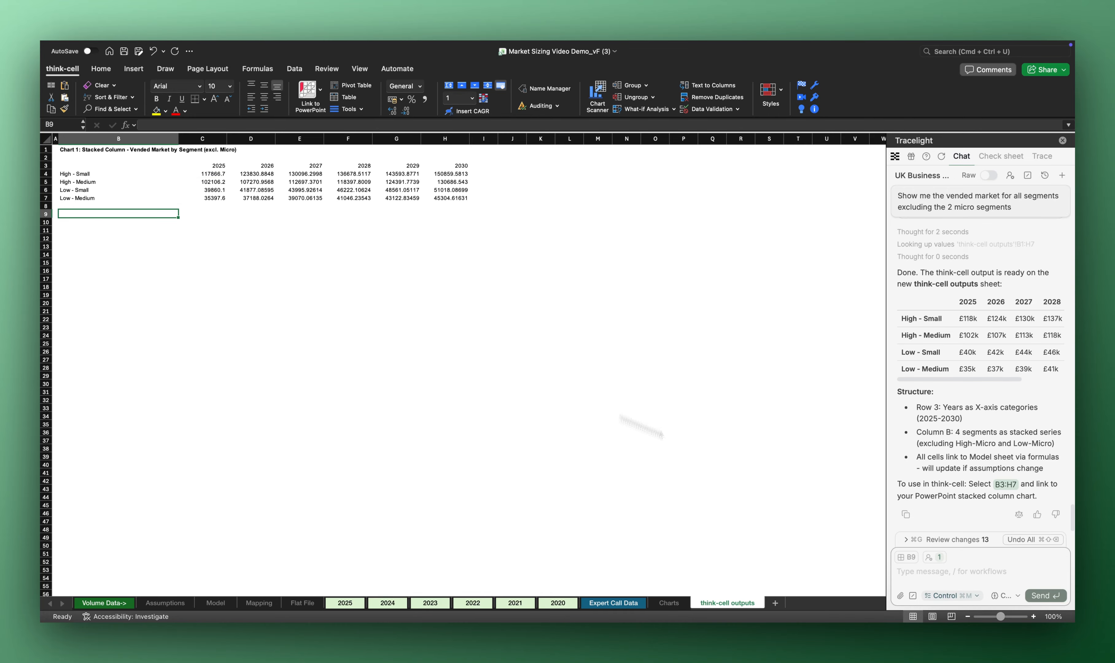
Step: Run the think-cell workflow for a Mekko with self-specified data, Finance Software Need as columns, single year 2025, placed below Chart 1
{"action": "left_click", "coordinate": [922, 570]}
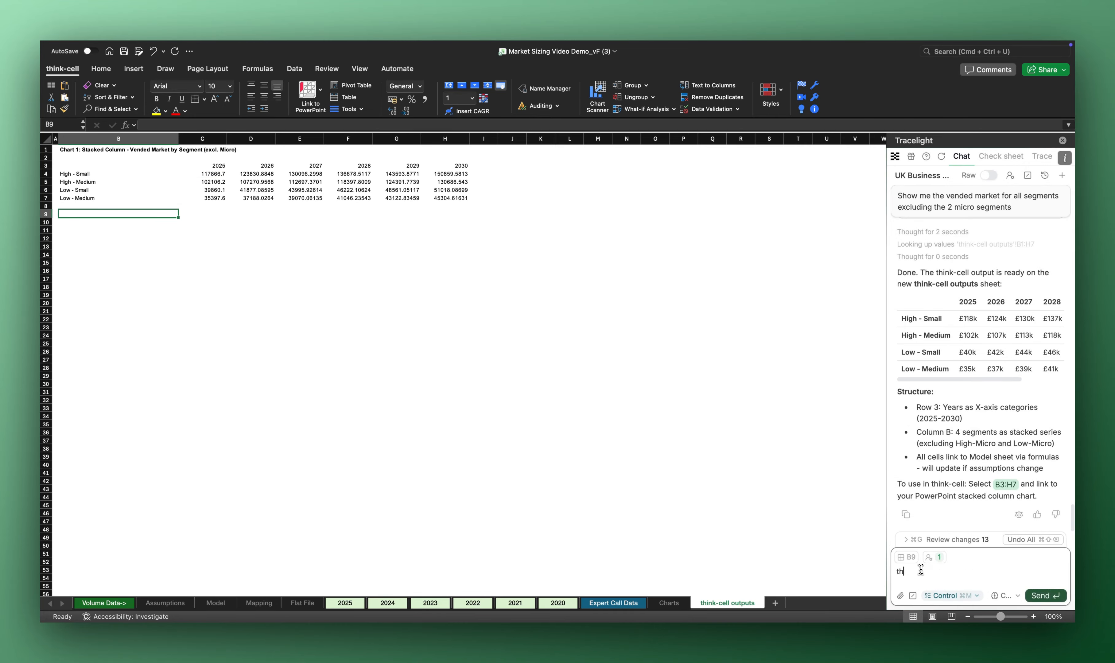
{"action": "key", "text": "Return"}
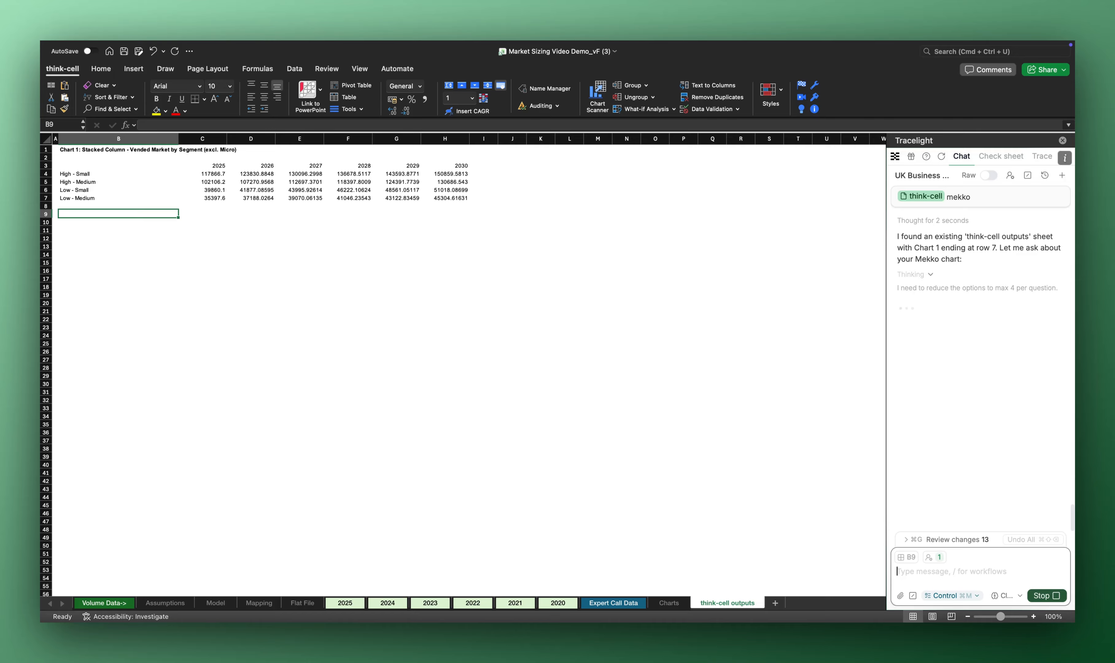
{"action": "left_click", "coordinate": [971, 396]}
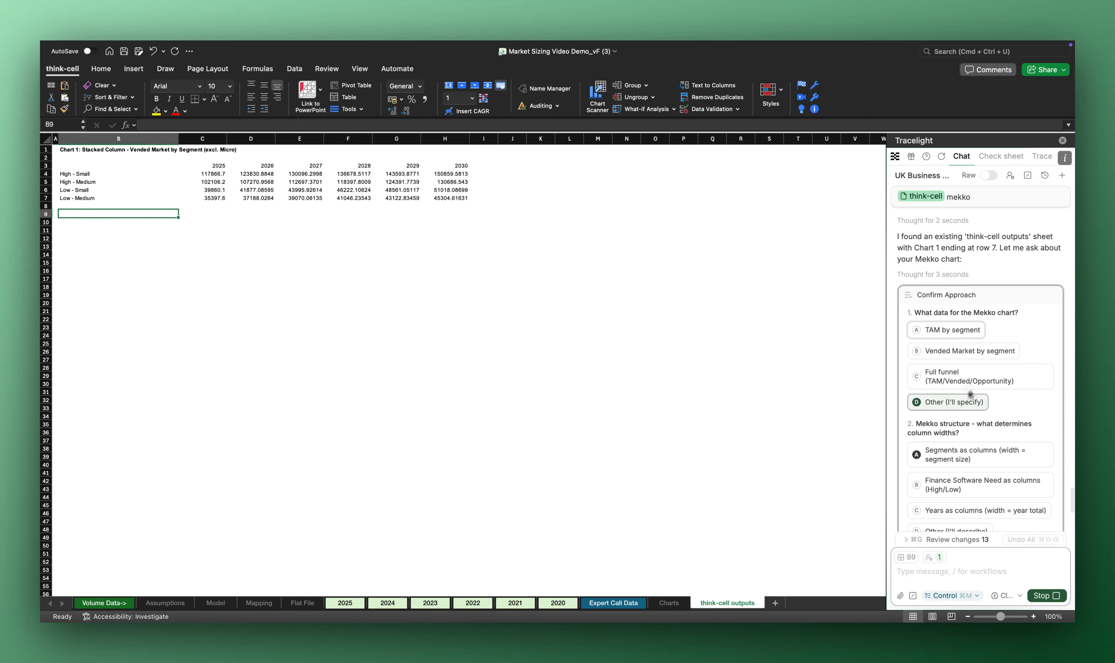
{"action": "scroll", "coordinate": [970, 395], "scroll_direction": "down", "scroll_amount": 4}
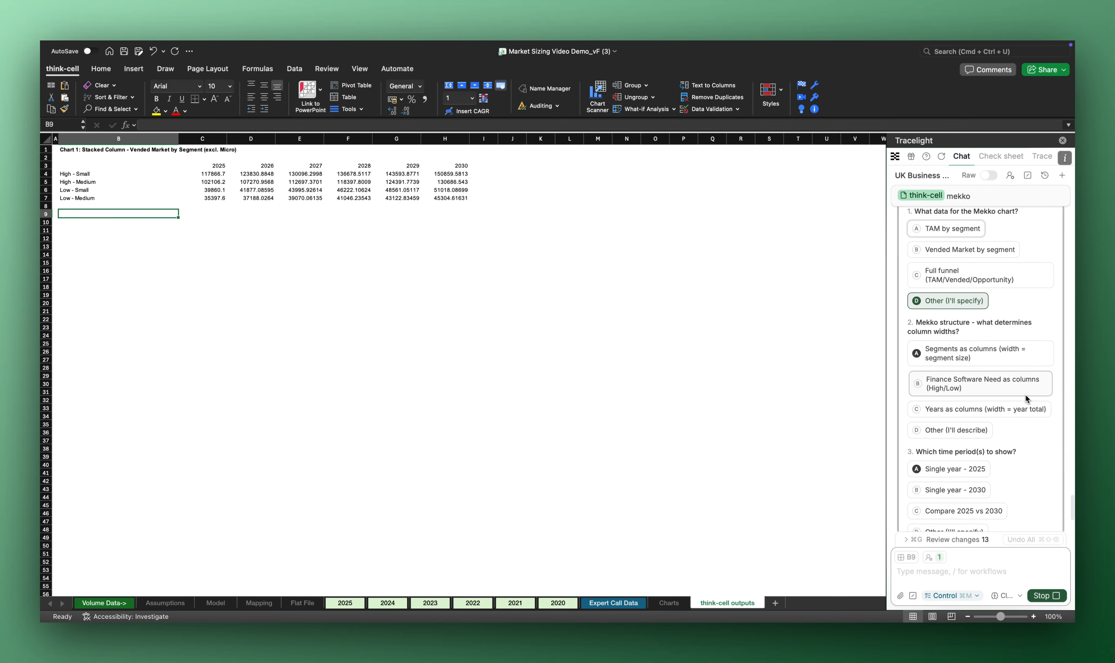
{"action": "left_click", "coordinate": [1026, 394]}
{"action": "scroll", "coordinate": [1036, 451], "scroll_direction": "down", "scroll_amount": 1}
{"action": "left_click", "coordinate": [982, 453]}
{"action": "scroll", "coordinate": [1014, 453], "scroll_direction": "down", "scroll_amount": 4}
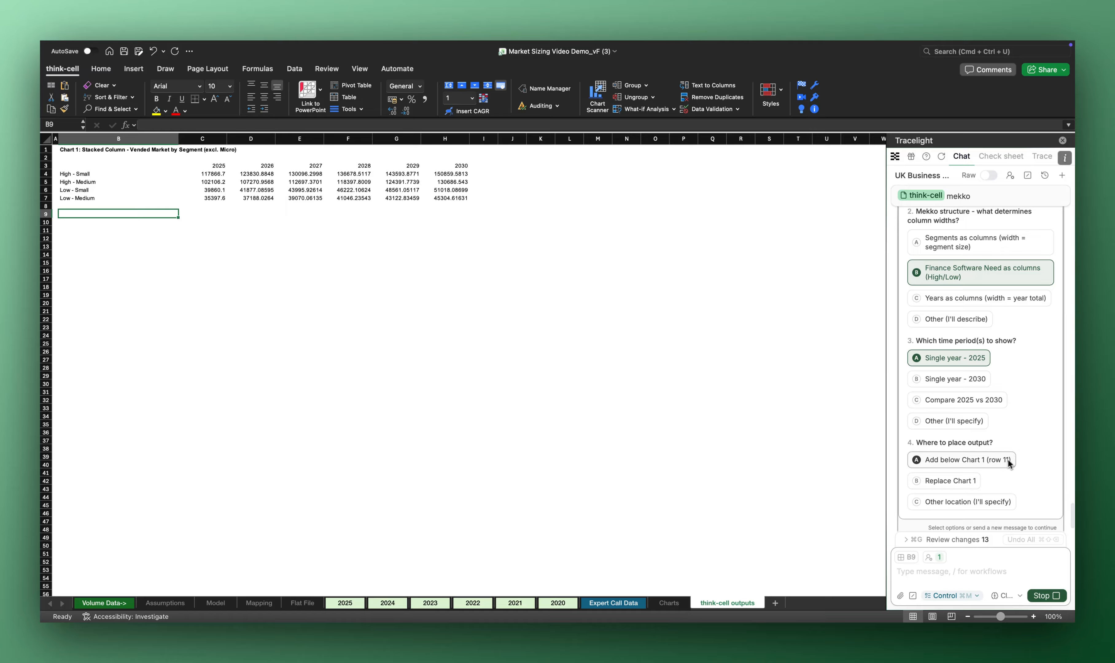
{"action": "left_click", "coordinate": [1002, 461]}
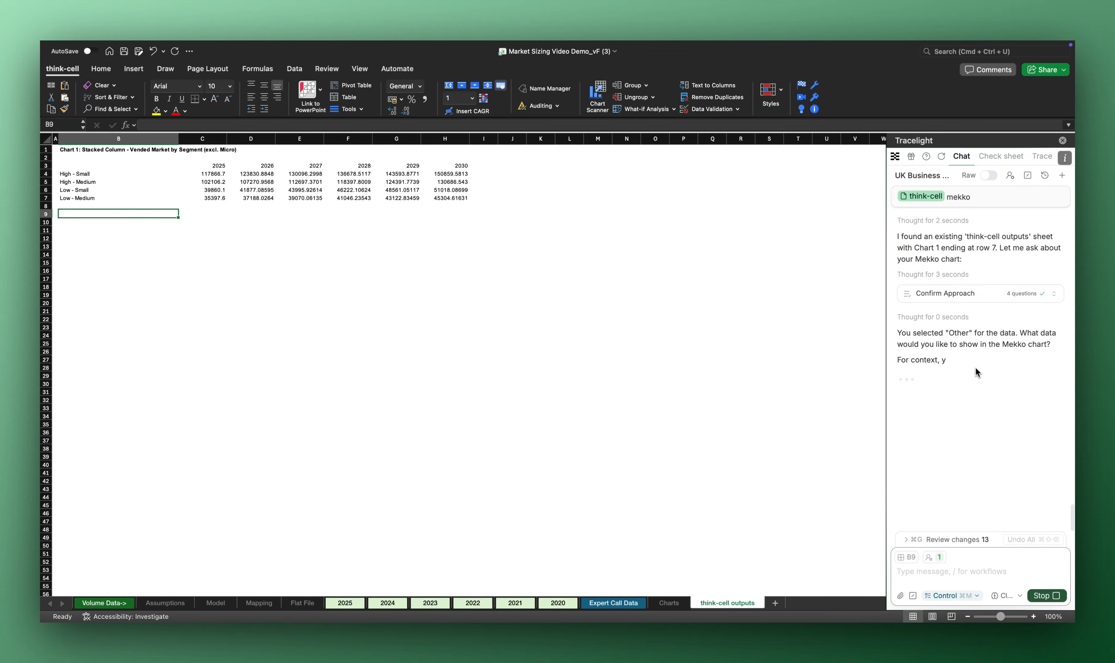
Step: Specify the vended market as the data to show in the Mekko chart
{"action": "left_click", "coordinate": [920, 566]}
{"action": "type", "text": "Show me the vende"}
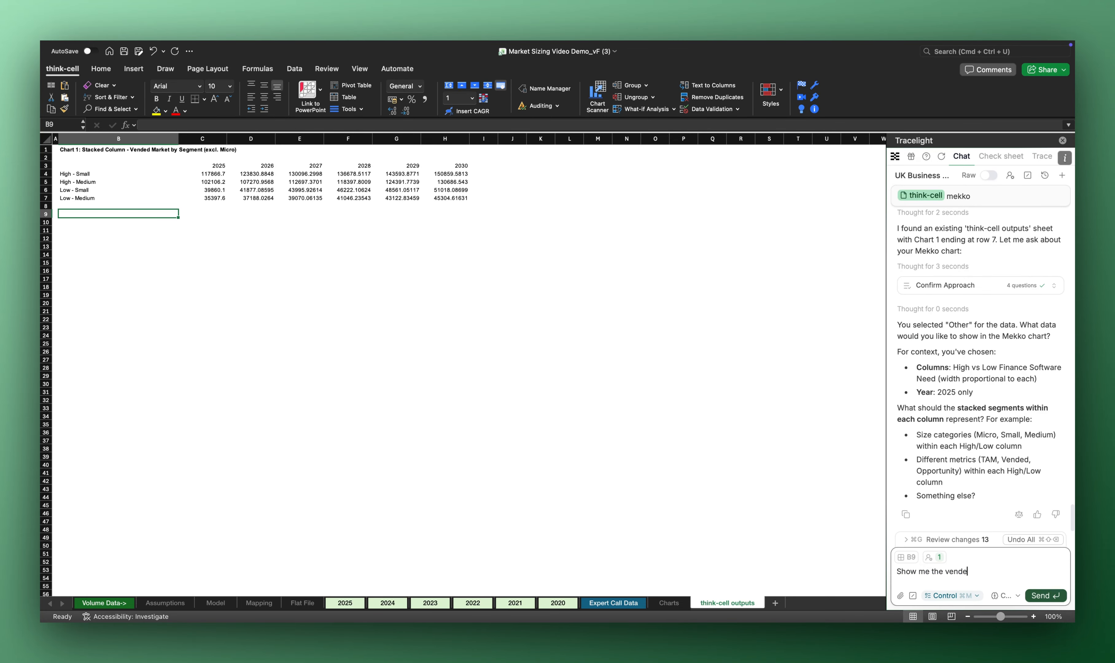